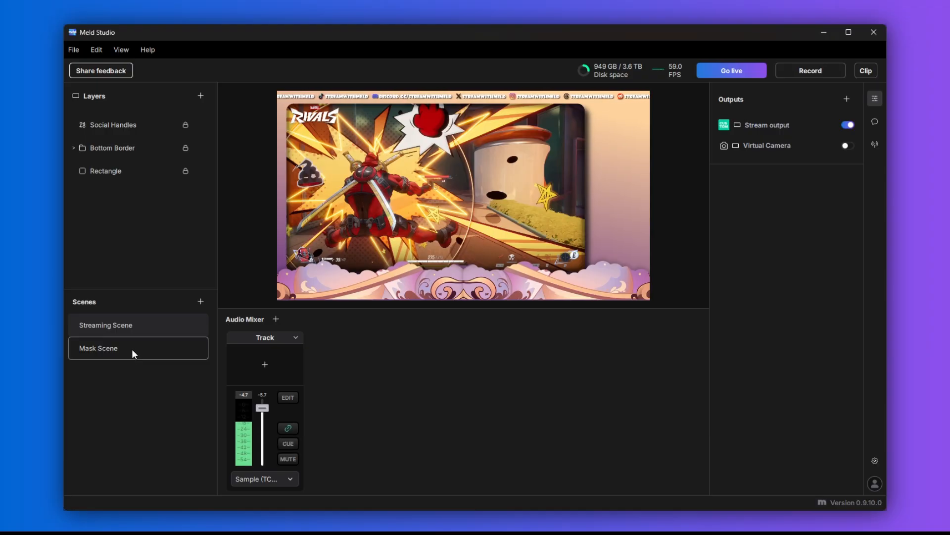
Bring the image Rounded Hexagon 1.png into Mask Scene and position it over the whole canvas
{"action": "left_click", "coordinate": [129, 348]}
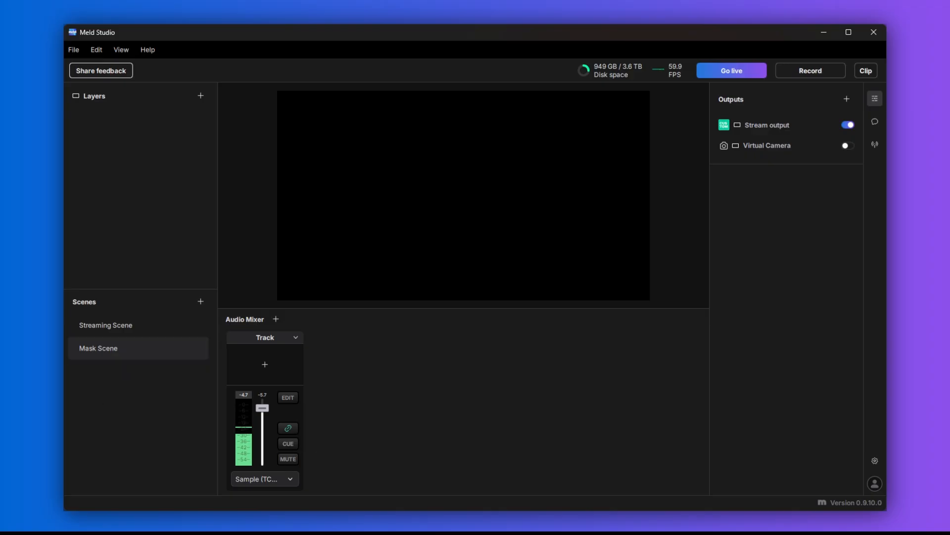
{"action": "left_click_drag", "start_coordinate": [543, 129], "coordinate": [445, 151]}
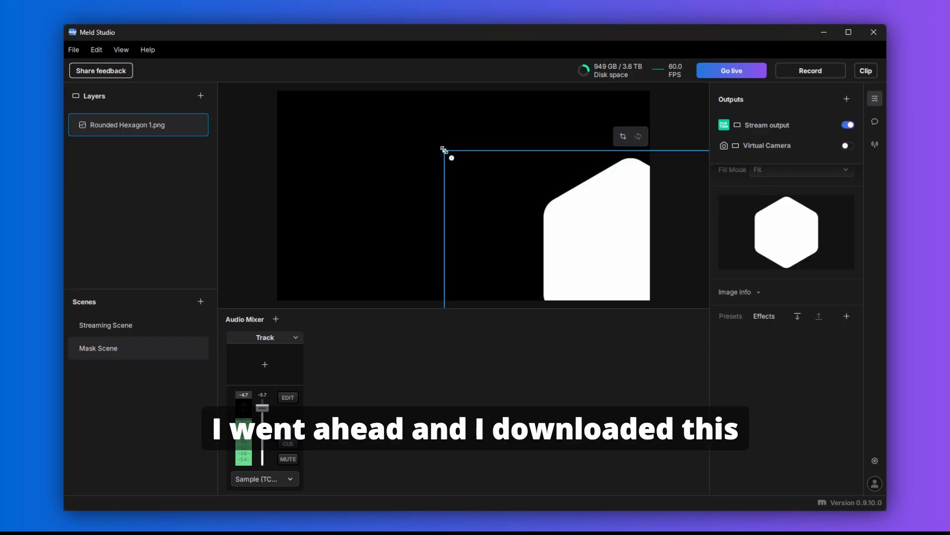
{"action": "left_click_drag", "start_coordinate": [619, 228], "coordinate": [466, 179]}
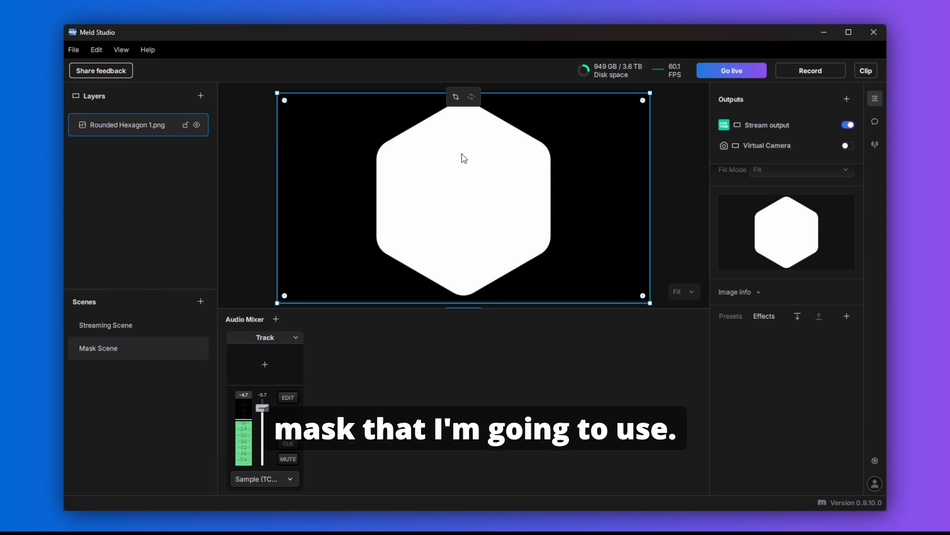
Try out a rectangle layer about 960 × 330 with rounded corners as a mask shape, and delete it
{"action": "left_click", "coordinate": [201, 96]}
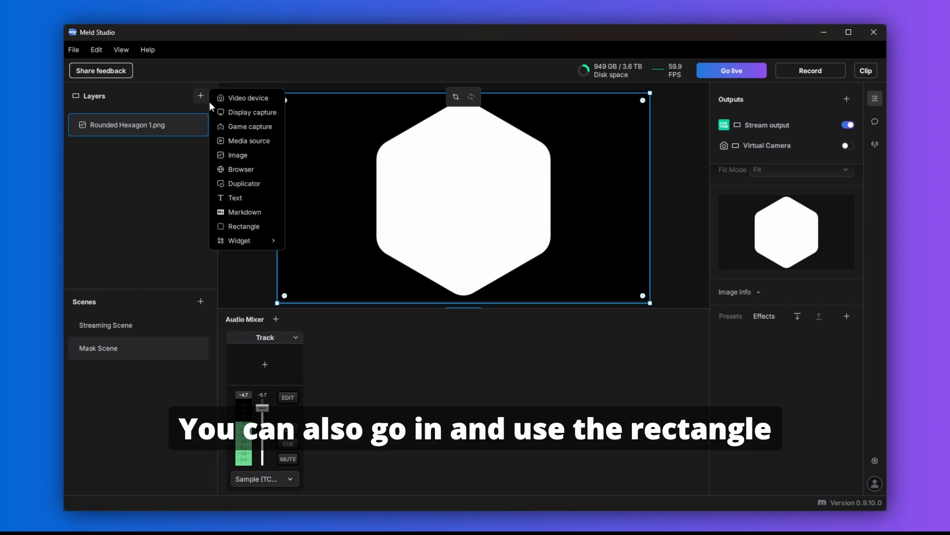
{"action": "left_click", "coordinate": [267, 229]}
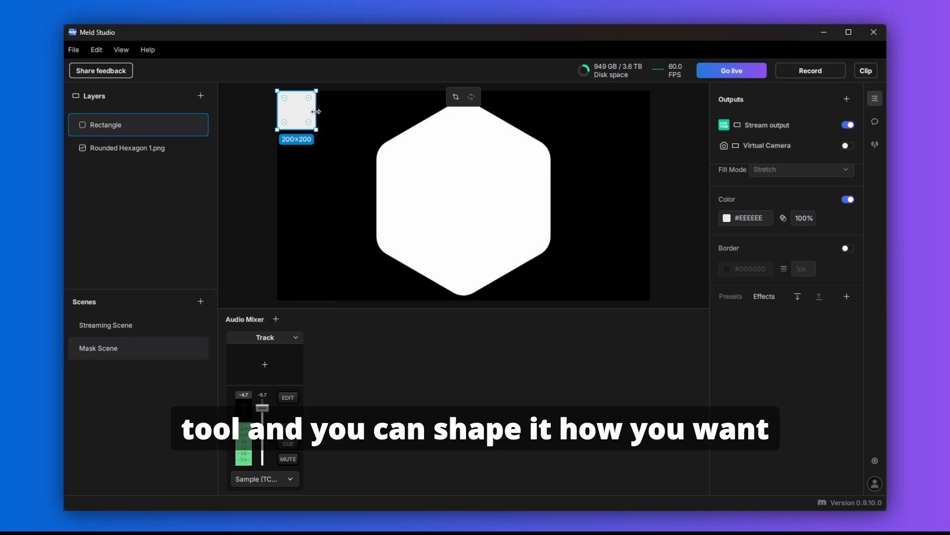
{"action": "left_click_drag", "start_coordinate": [315, 112], "coordinate": [463, 116]}
{"action": "left_click_drag", "start_coordinate": [346, 132], "coordinate": [346, 154]}
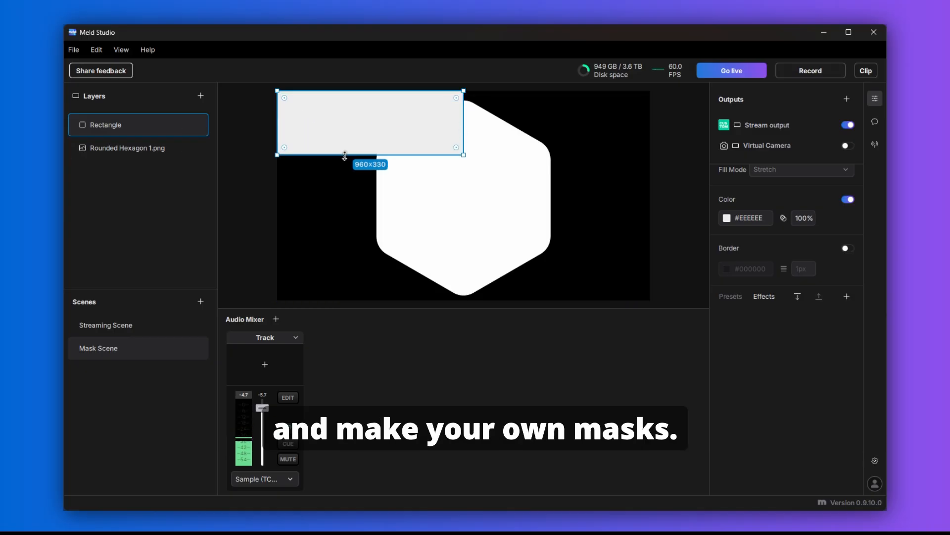
{"action": "left_click_drag", "start_coordinate": [322, 122], "coordinate": [339, 177]}
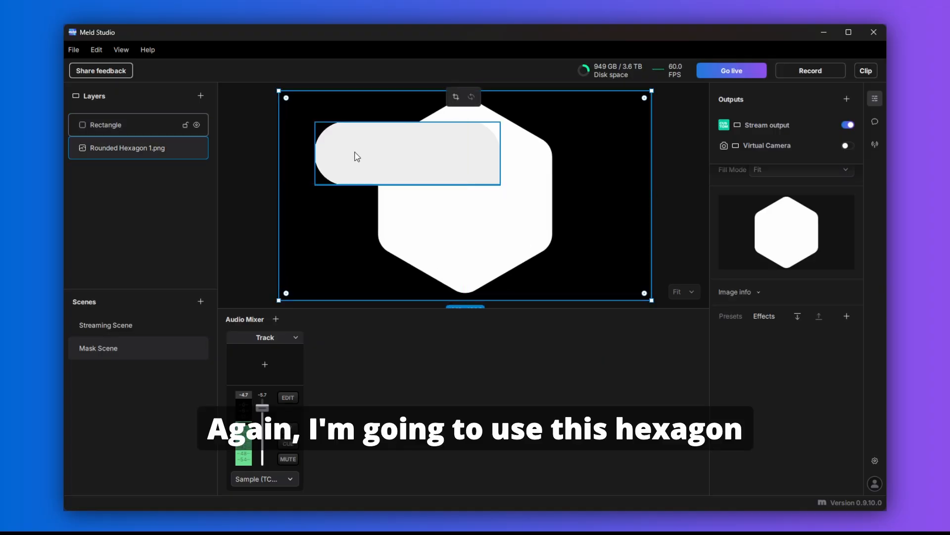
{"action": "left_click", "coordinate": [355, 155]}
{"action": "key", "text": "Delete"}
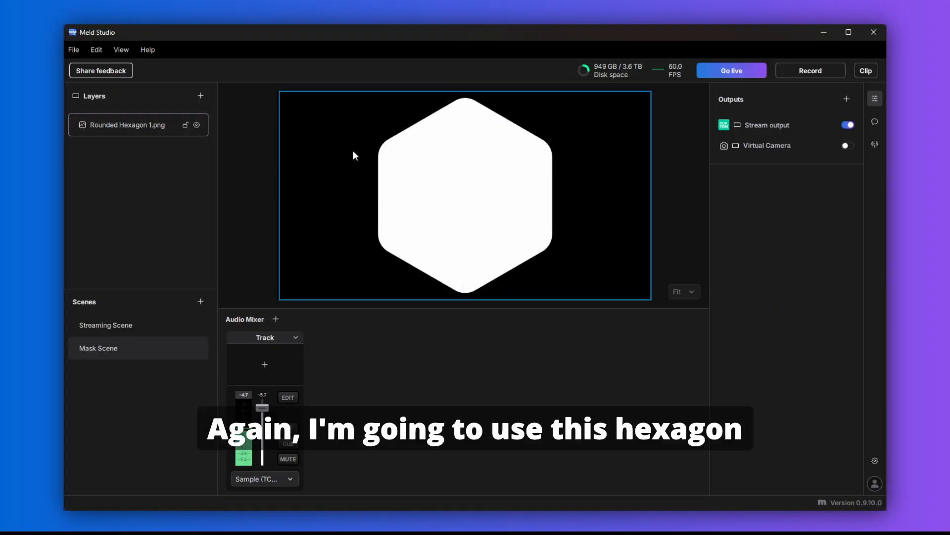
Align the hexagon image with the canvas edges and leave its layer selected
{"action": "left_click_drag", "start_coordinate": [463, 183], "coordinate": [461, 185]}
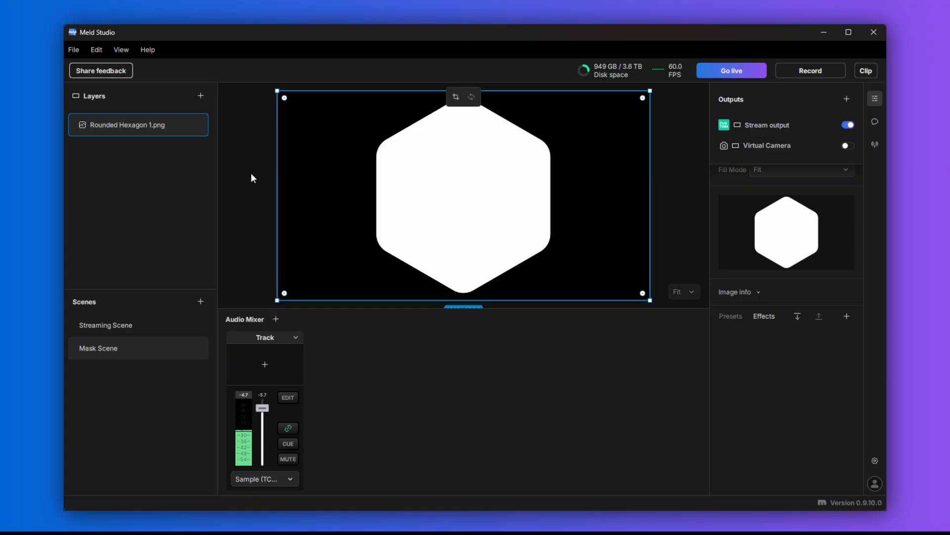
{"action": "left_click", "coordinate": [250, 171]}
{"action": "left_click", "coordinate": [441, 159]}
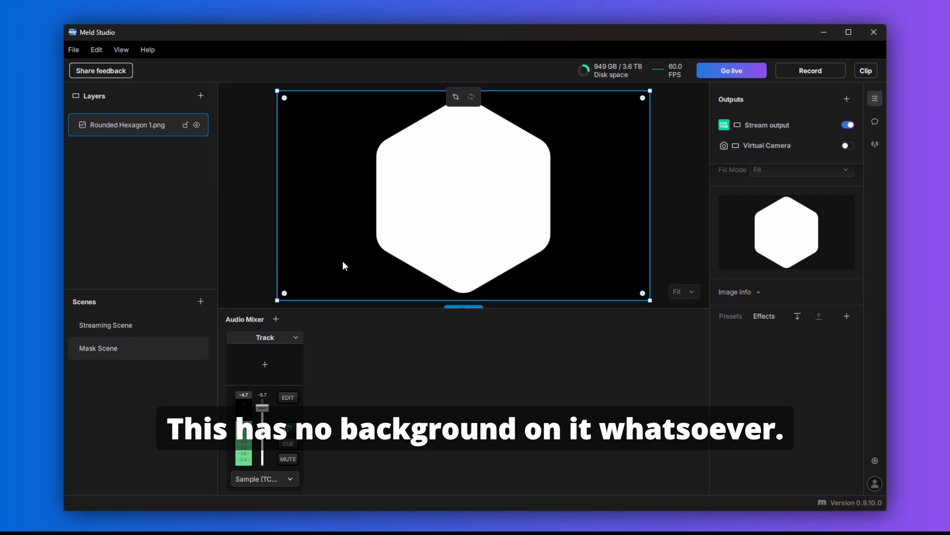
{"action": "left_click_drag", "start_coordinate": [458, 219], "coordinate": [459, 218]}
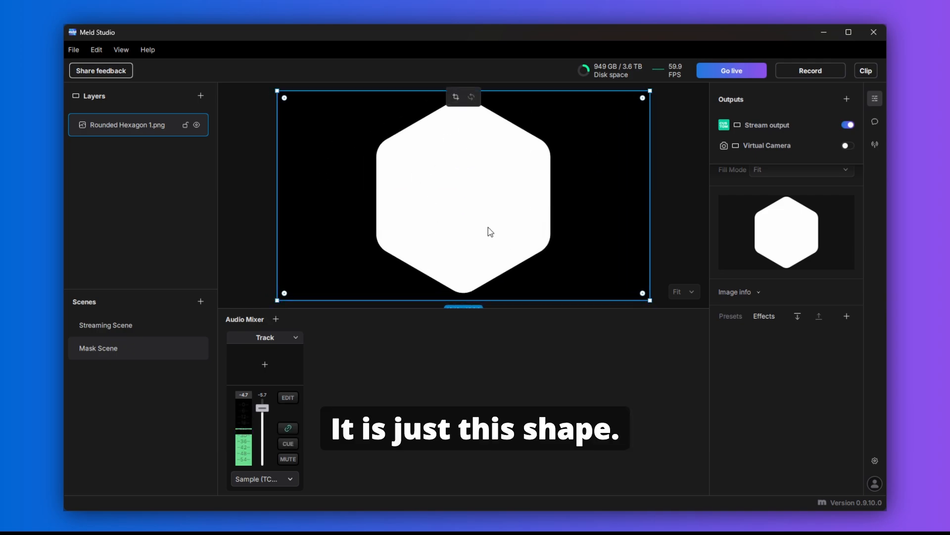
Add a Fill effect to the hexagon layer and set its color to black
{"action": "left_click", "coordinate": [846, 316]}
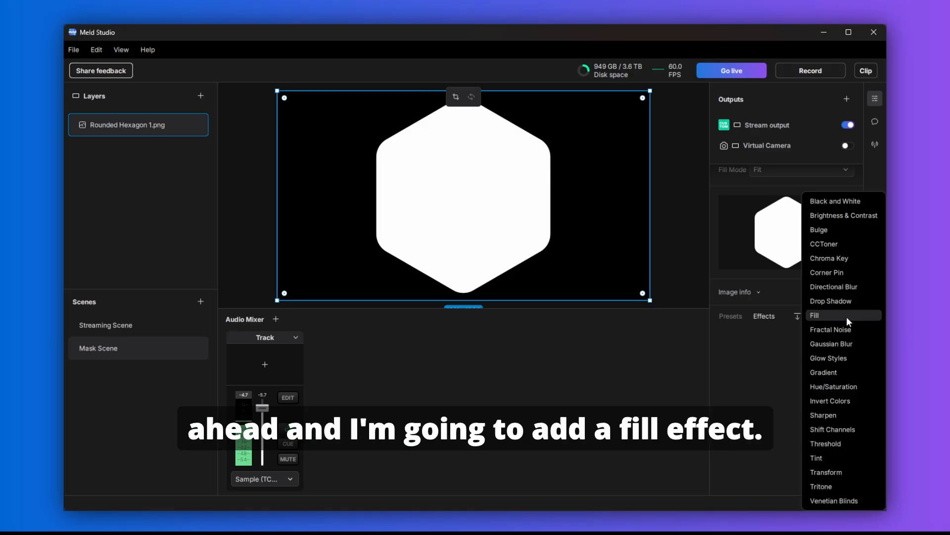
{"action": "left_click", "coordinate": [847, 317]}
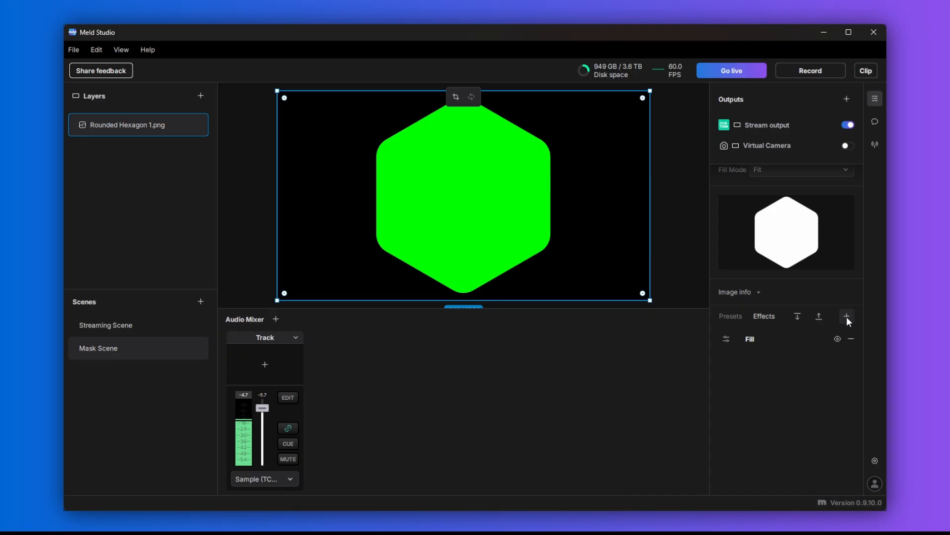
{"action": "left_click", "coordinate": [726, 341]}
{"action": "left_click", "coordinate": [614, 365]}
{"action": "left_click", "coordinate": [639, 303]}
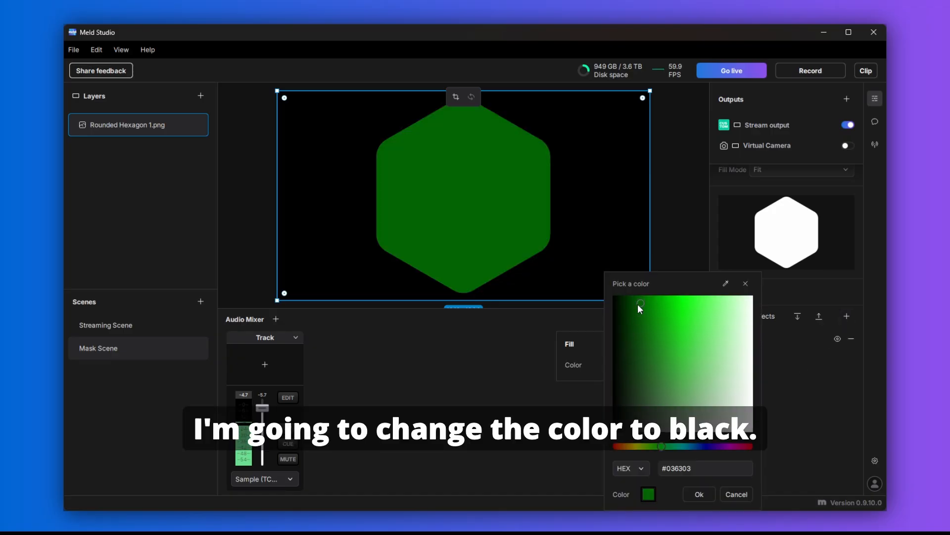
{"action": "left_click_drag", "start_coordinate": [638, 305], "coordinate": [577, 274]}
{"action": "left_click", "coordinate": [699, 495]}
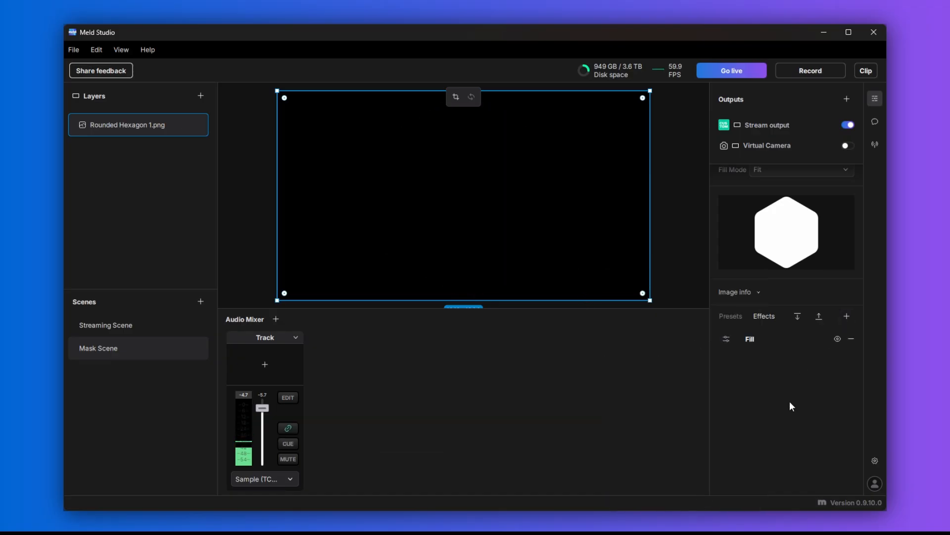
Add an Invert Colors effect to the hexagon layer with its channel set to Alpha
{"action": "left_click", "coordinate": [848, 316]}
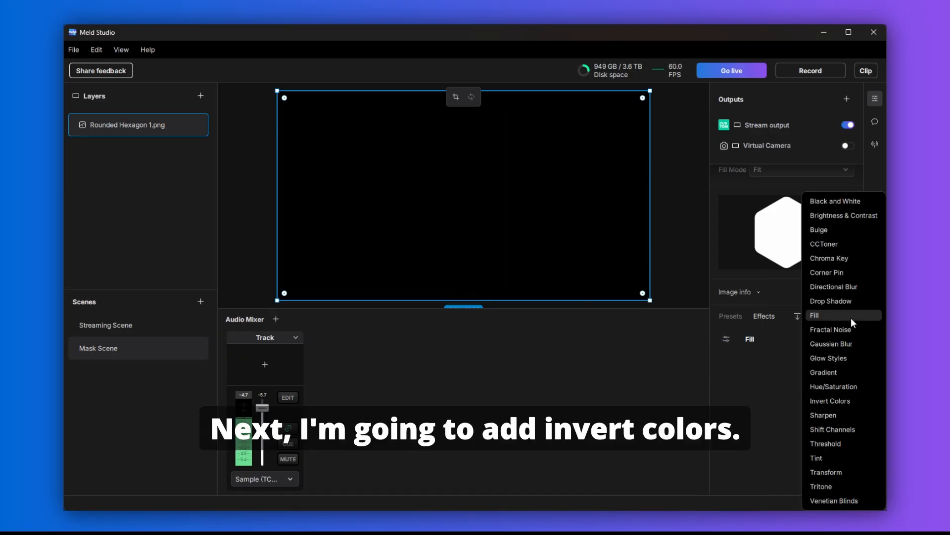
{"action": "left_click", "coordinate": [857, 399]}
{"action": "left_click", "coordinate": [727, 361]}
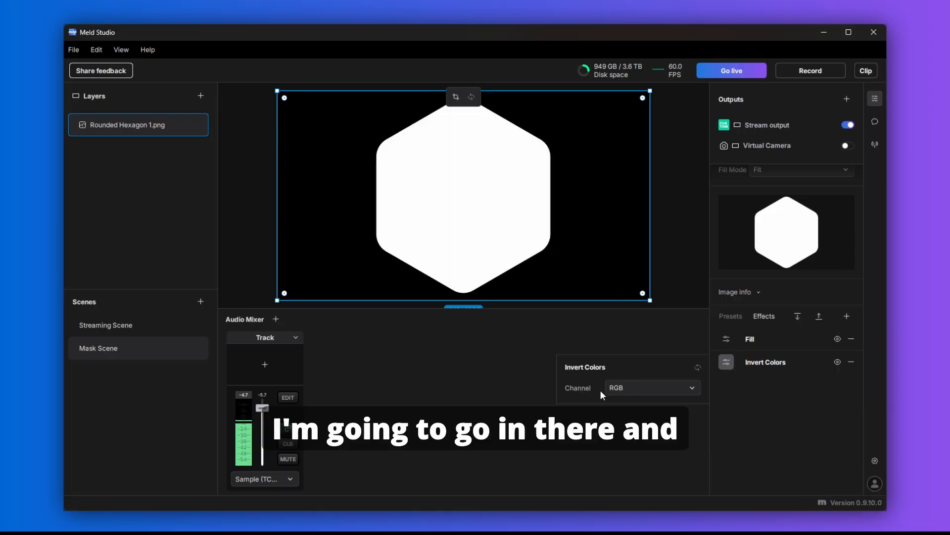
{"action": "left_click", "coordinate": [642, 387]}
{"action": "left_click", "coordinate": [640, 369]}
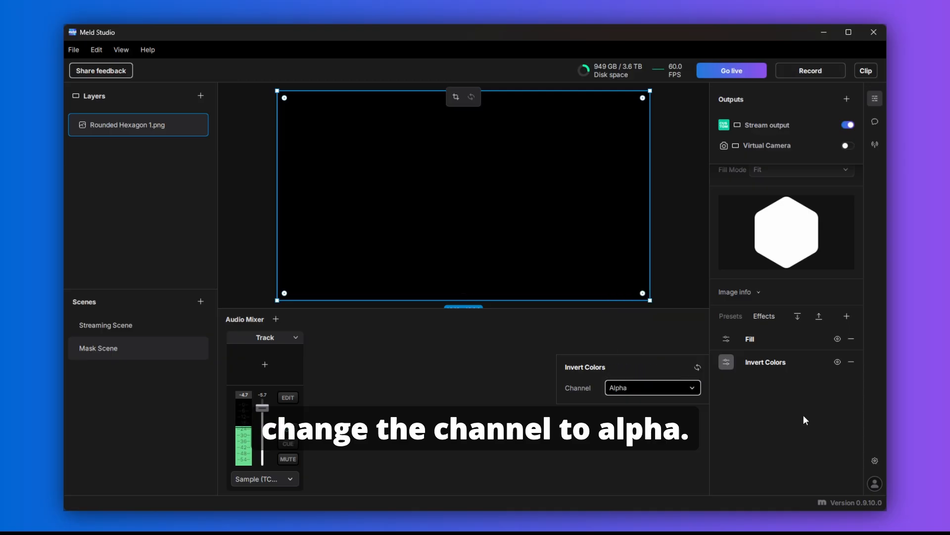
{"action": "left_click", "coordinate": [808, 416]}
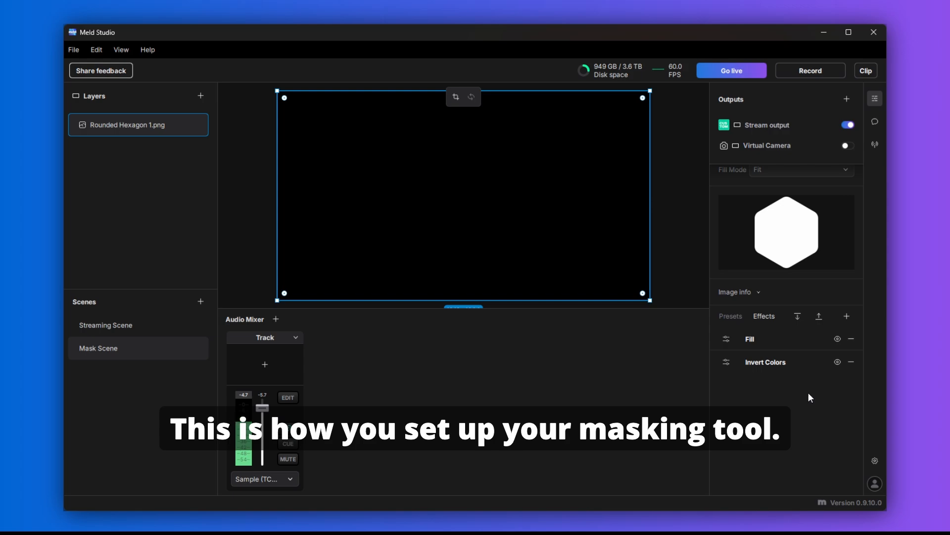
{"action": "left_click", "coordinate": [183, 170]}
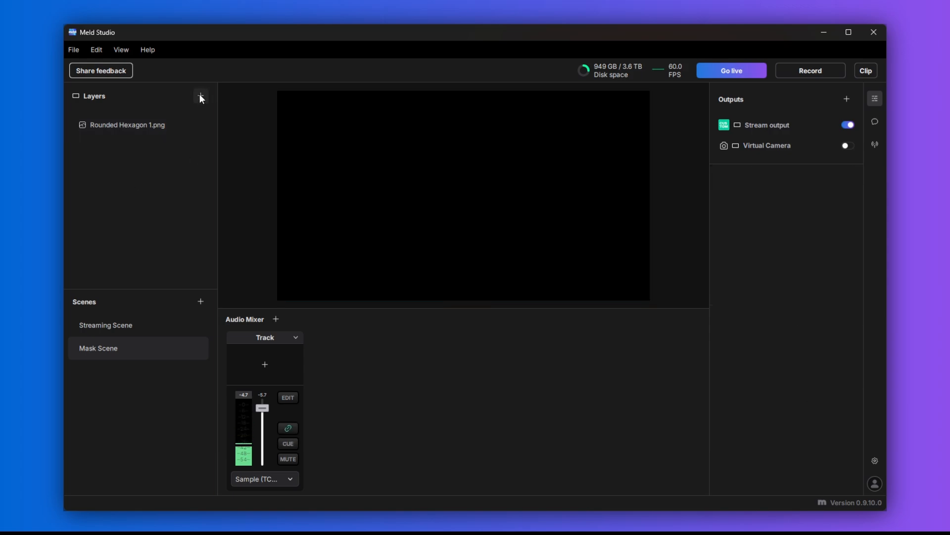
Add a video device layer using veadotube mini - PNGtuber and enlarge it to about 1808 × 1047 over the canvas
{"action": "left_click", "coordinate": [201, 96]}
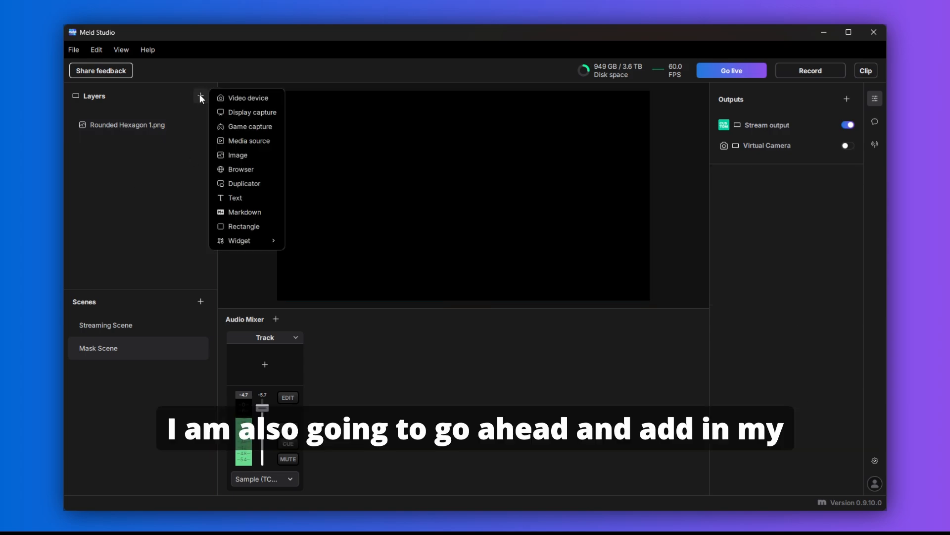
{"action": "left_click", "coordinate": [263, 98]}
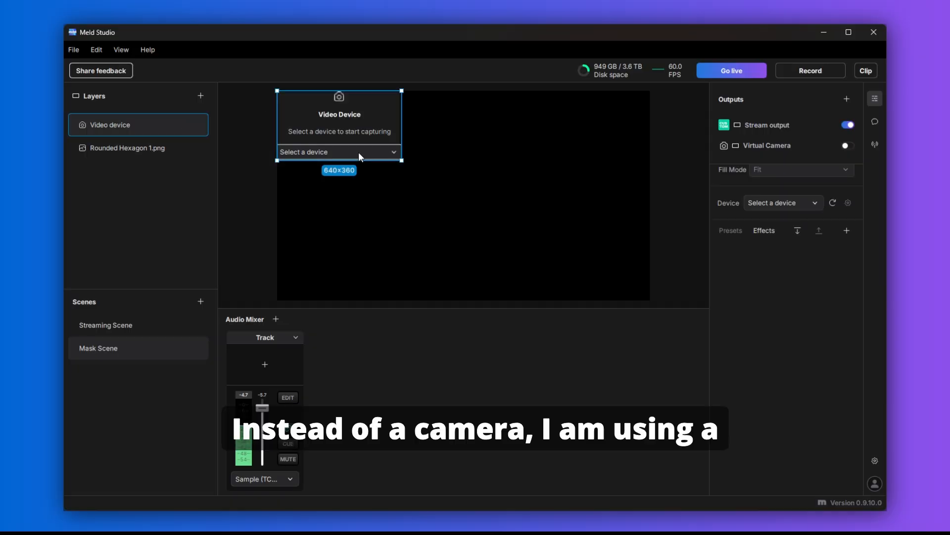
{"action": "left_click", "coordinate": [359, 153]}
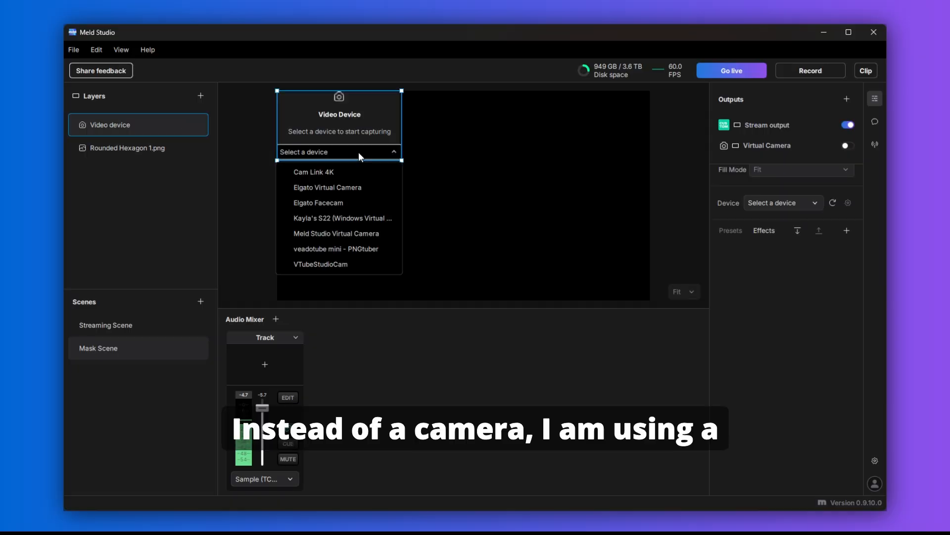
{"action": "left_click", "coordinate": [334, 248]}
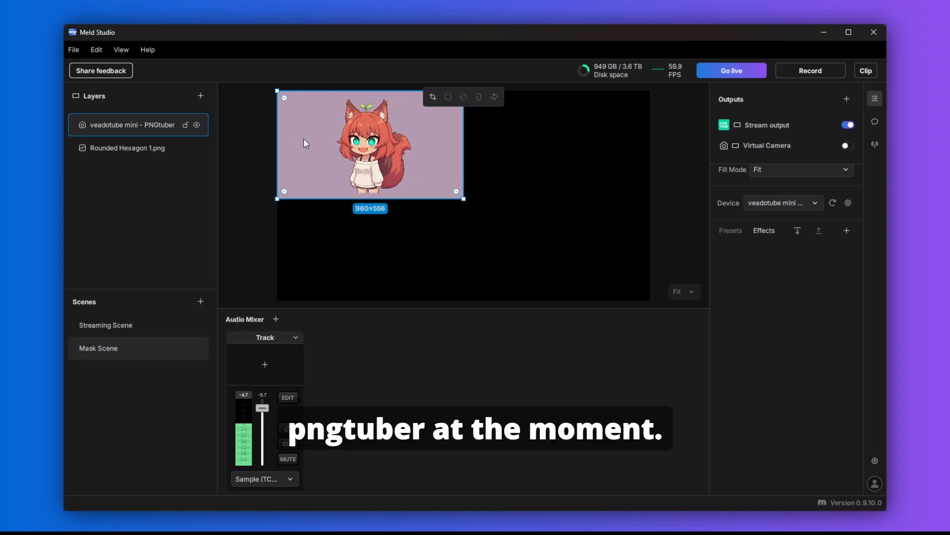
{"action": "left_click_drag", "start_coordinate": [375, 199], "coordinate": [378, 294]}
{"action": "left_click_drag", "start_coordinate": [319, 246], "coordinate": [402, 246]}
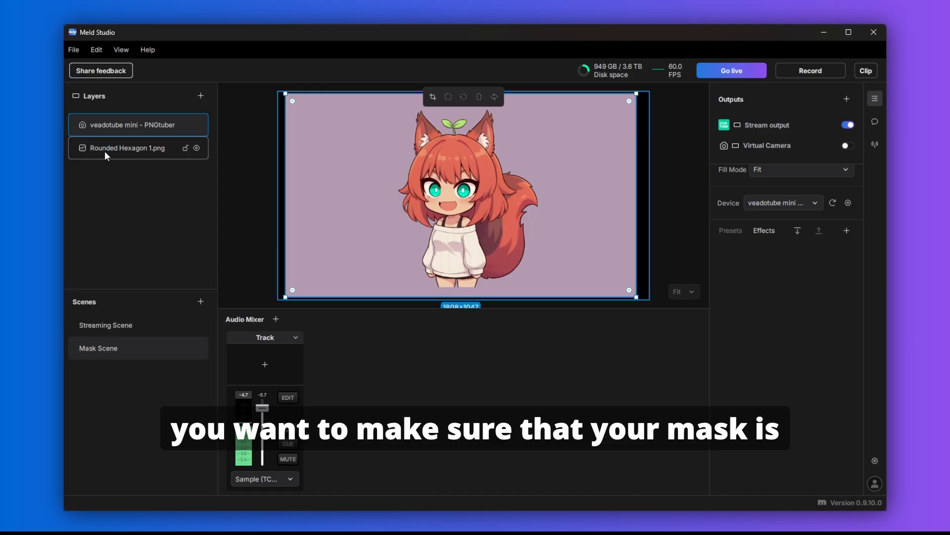
Place the hexagon mask above the PNGtuber layer, and enlarge and reposition the avatar to frame its face within the hexagon
{"action": "left_click_drag", "start_coordinate": [105, 150], "coordinate": [117, 115]}
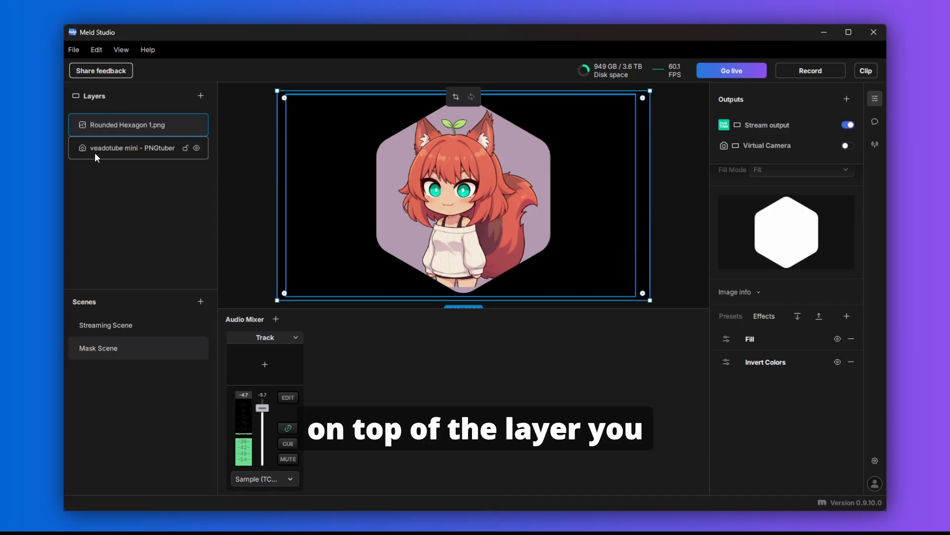
{"action": "left_click", "coordinate": [124, 153]}
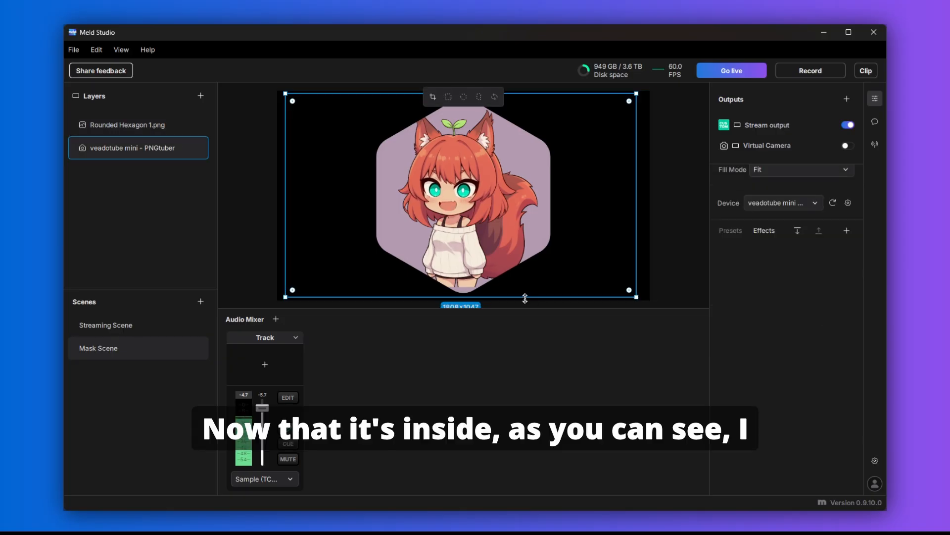
{"action": "left_click_drag", "start_coordinate": [526, 298], "coordinate": [532, 335]}
{"action": "left_click_drag", "start_coordinate": [462, 246], "coordinate": [472, 255]}
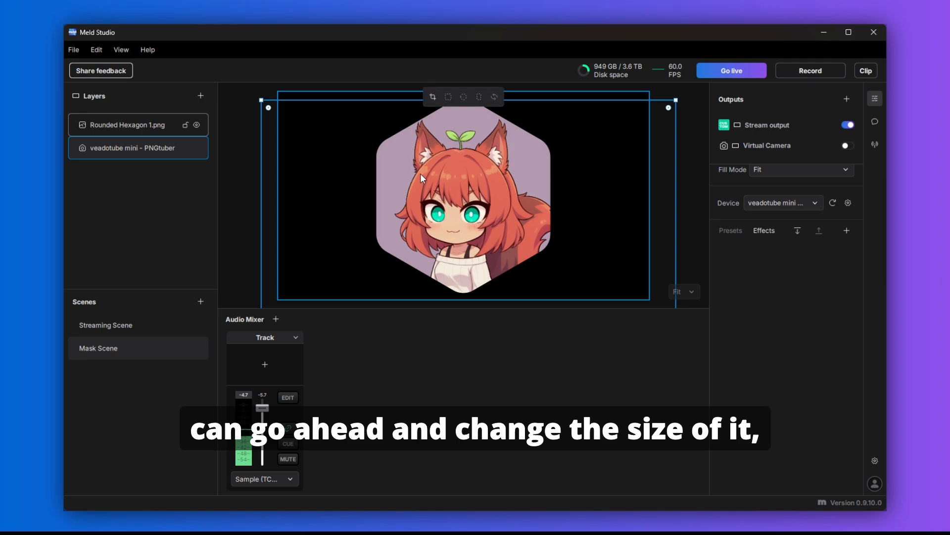
{"action": "left_click_drag", "start_coordinate": [262, 99], "coordinate": [330, 96]}
{"action": "left_click_drag", "start_coordinate": [489, 198], "coordinate": [489, 199]}
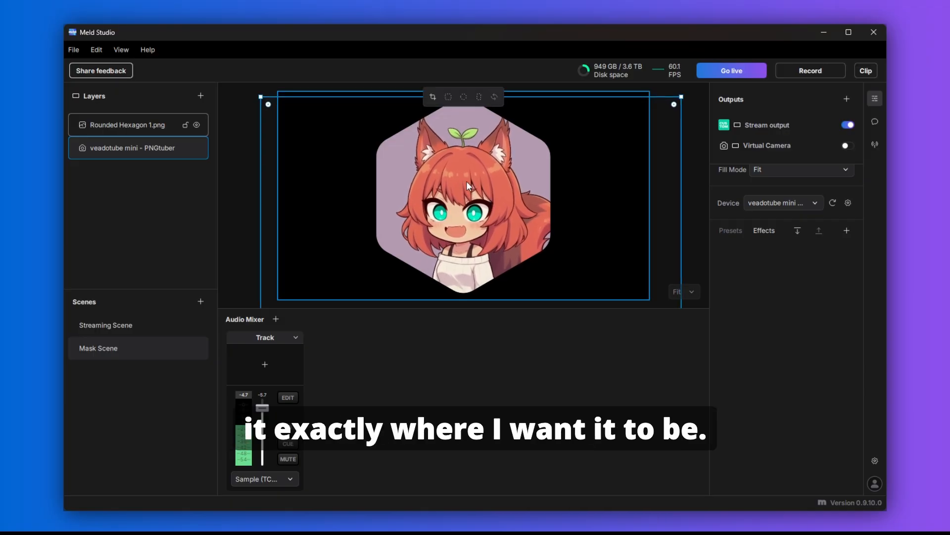
{"action": "left_click", "coordinate": [241, 117]}
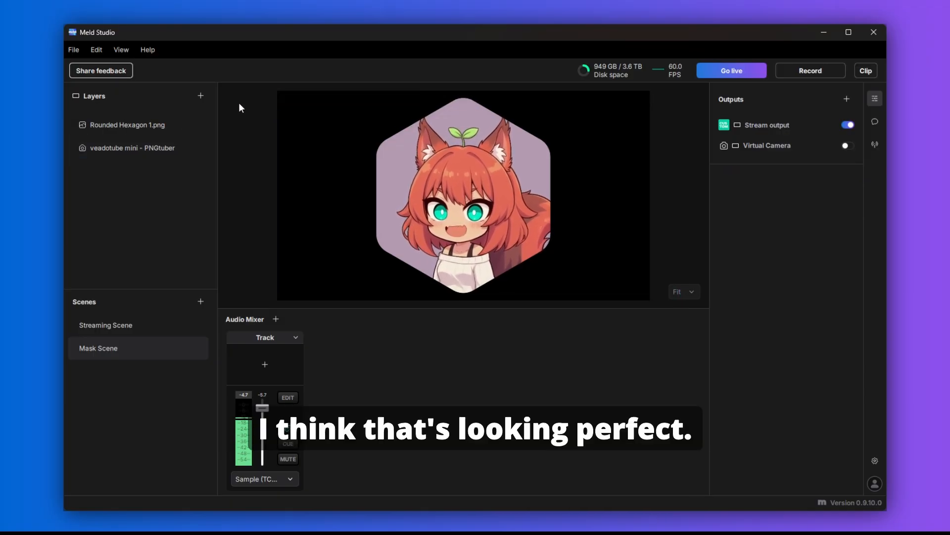
Add a Duplicator layer to Streaming Scene with Mask Scene as its source
{"action": "left_click", "coordinate": [141, 328]}
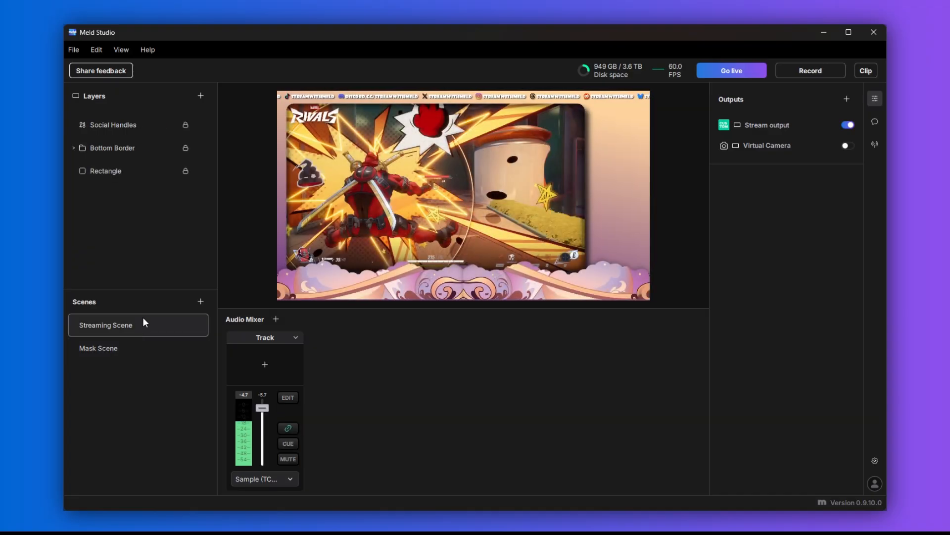
{"action": "left_click", "coordinate": [203, 96]}
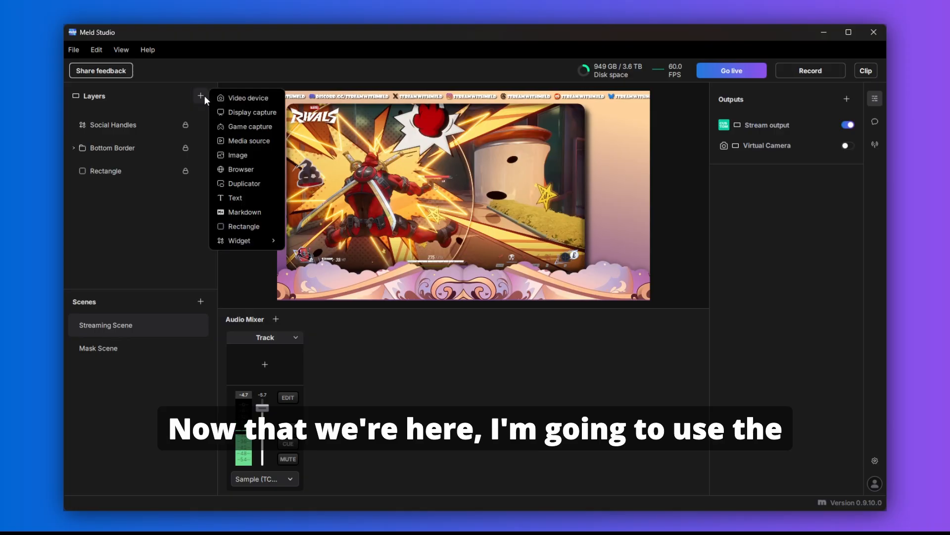
{"action": "left_click", "coordinate": [257, 183]}
{"action": "left_click", "coordinate": [340, 156]}
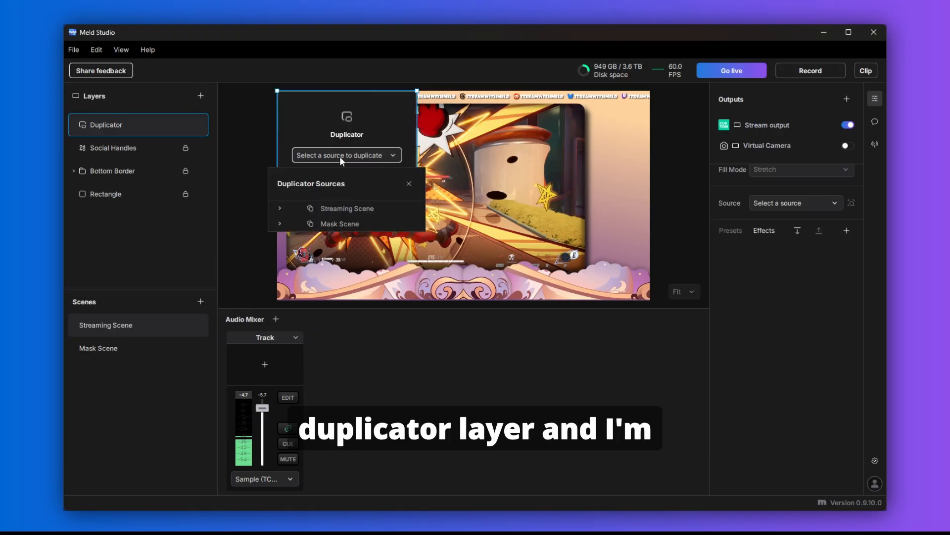
{"action": "left_click", "coordinate": [369, 224]}
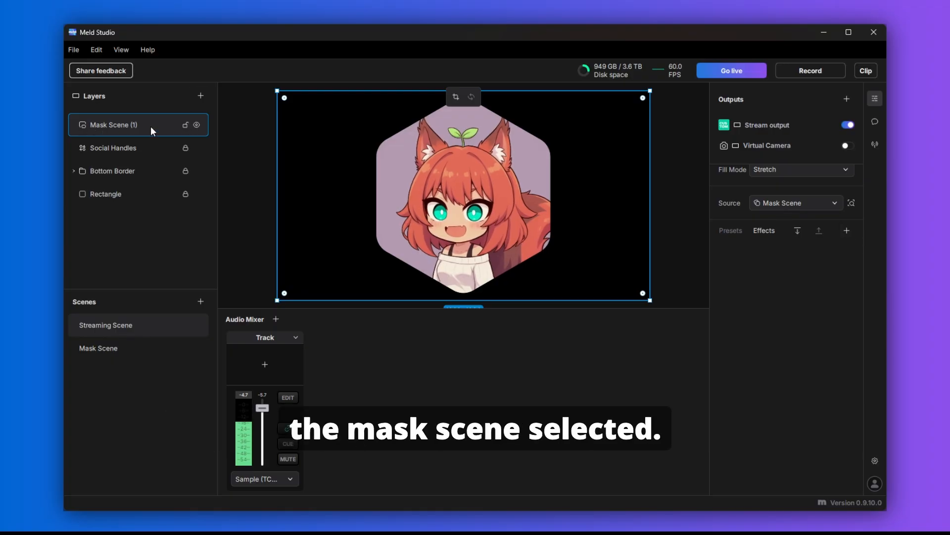
Add a Chroma Key effect to the Mask Scene (1) layer with its threshold and edge blend set to 0.00
{"action": "left_click", "coordinate": [847, 231]}
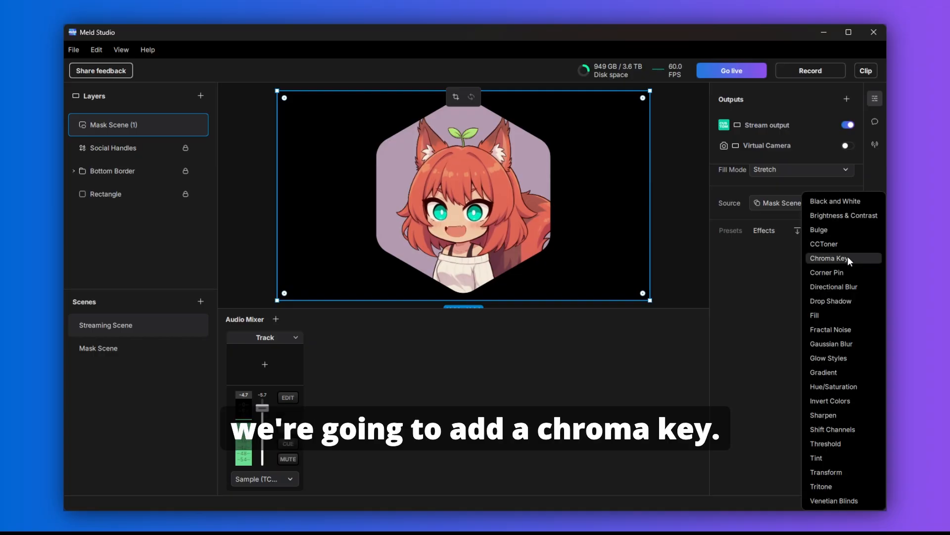
{"action": "left_click", "coordinate": [847, 257]}
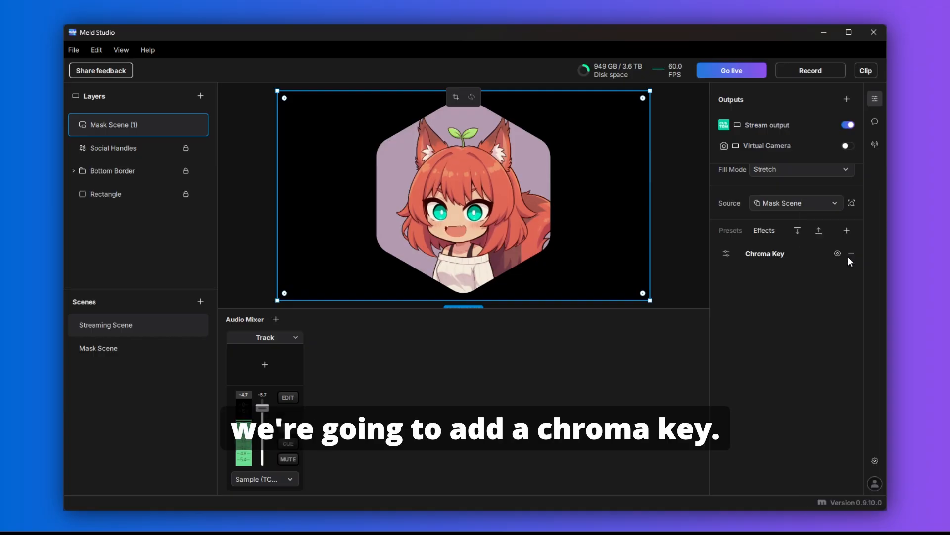
{"action": "left_click", "coordinate": [727, 255]}
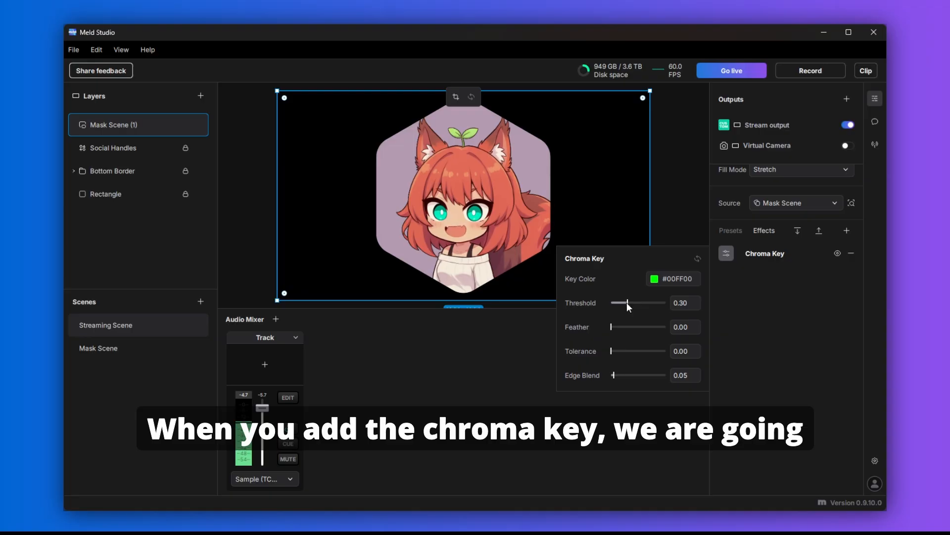
{"action": "left_click_drag", "start_coordinate": [627, 302], "coordinate": [611, 303]}
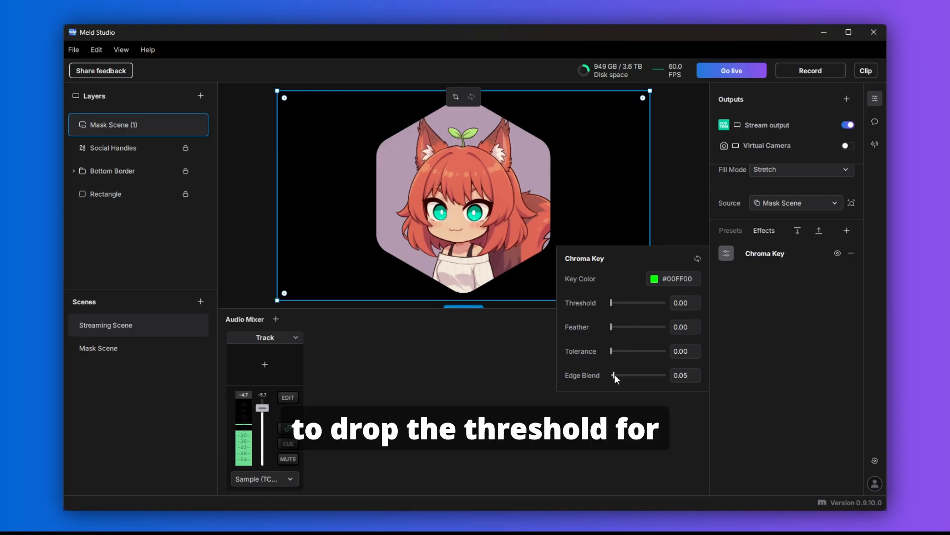
{"action": "left_click_drag", "start_coordinate": [614, 375], "coordinate": [611, 376]}
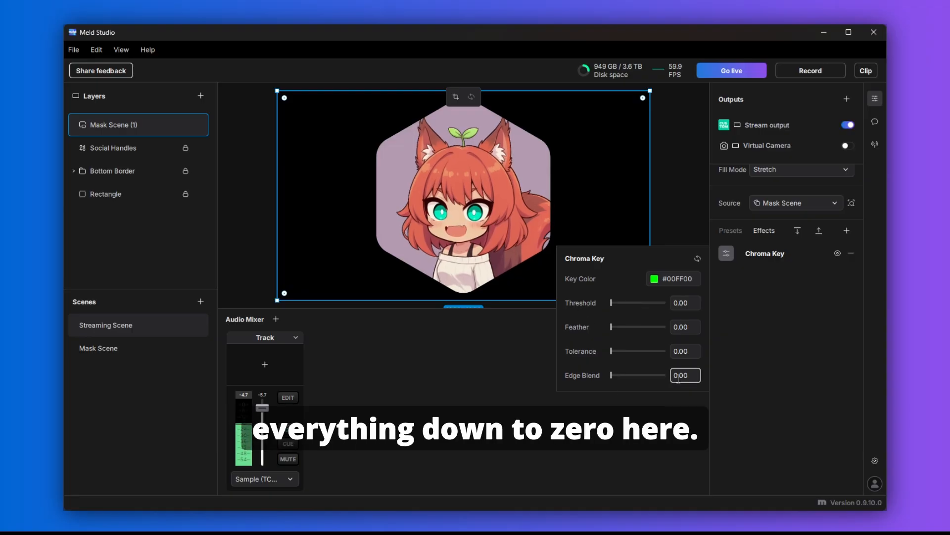
Set the Chroma Key's key color to black, #000000
{"action": "left_click", "coordinate": [654, 279]}
{"action": "left_click_drag", "start_coordinate": [670, 297], "coordinate": [608, 263]}
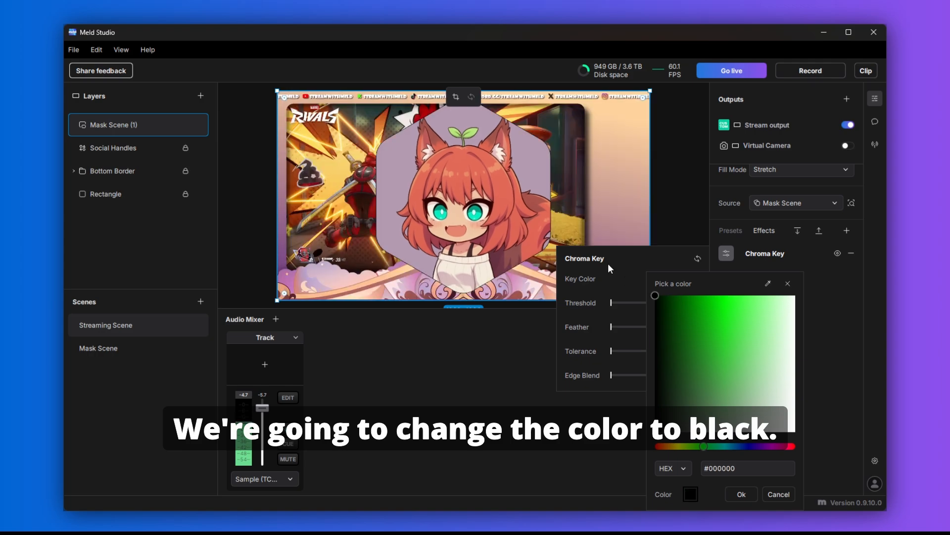
{"action": "left_click", "coordinate": [743, 494]}
{"action": "left_click", "coordinate": [786, 380]}
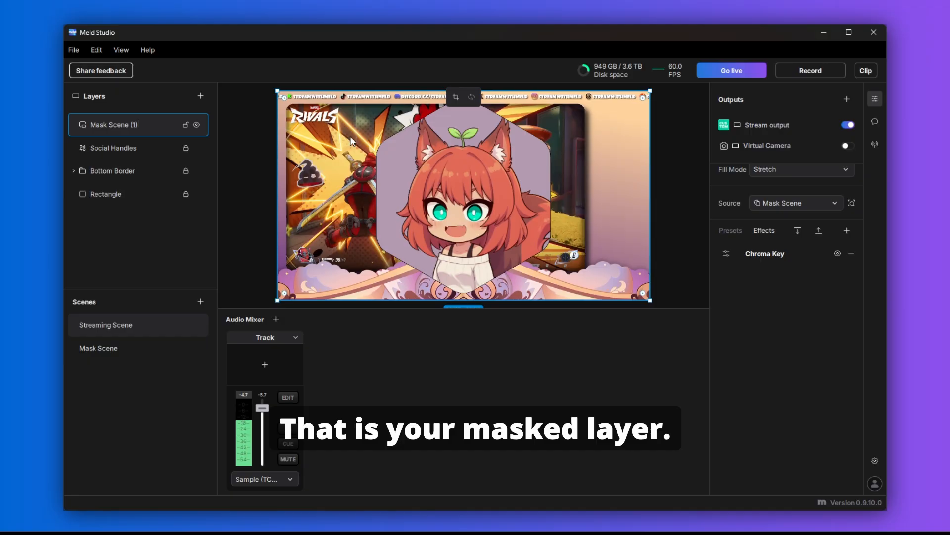
Shrink the masked avatar layer to about 1014 × 570, place it over the gameplay frame's right edge, and lock it
{"action": "left_click_drag", "start_coordinate": [277, 92], "coordinate": [475, 178]}
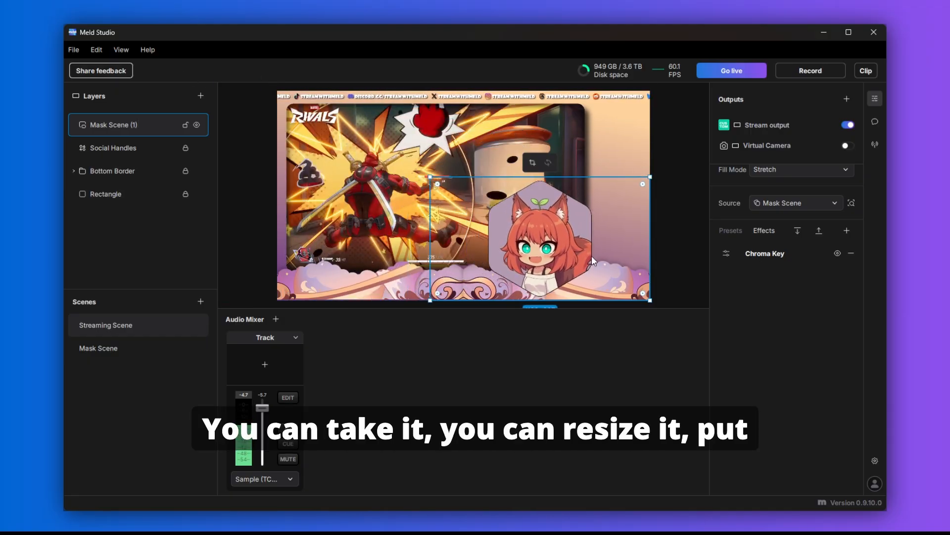
{"action": "left_click_drag", "start_coordinate": [470, 227], "coordinate": [505, 185]}
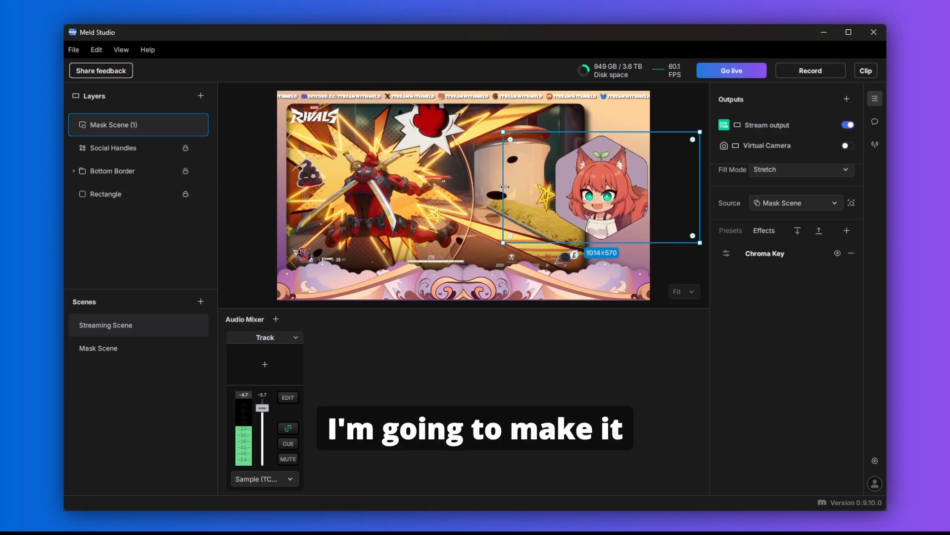
{"action": "left_click_drag", "start_coordinate": [624, 199], "coordinate": [621, 198]}
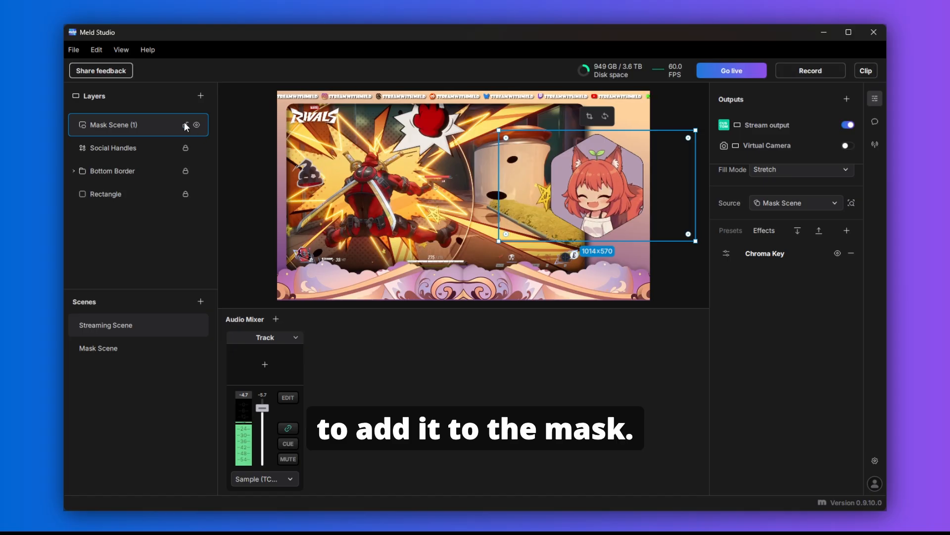
{"action": "left_click", "coordinate": [185, 124]}
Add a Drop Shadow effect to the masked avatar layer with distance 13 and softness 26
{"action": "left_click", "coordinate": [847, 230]}
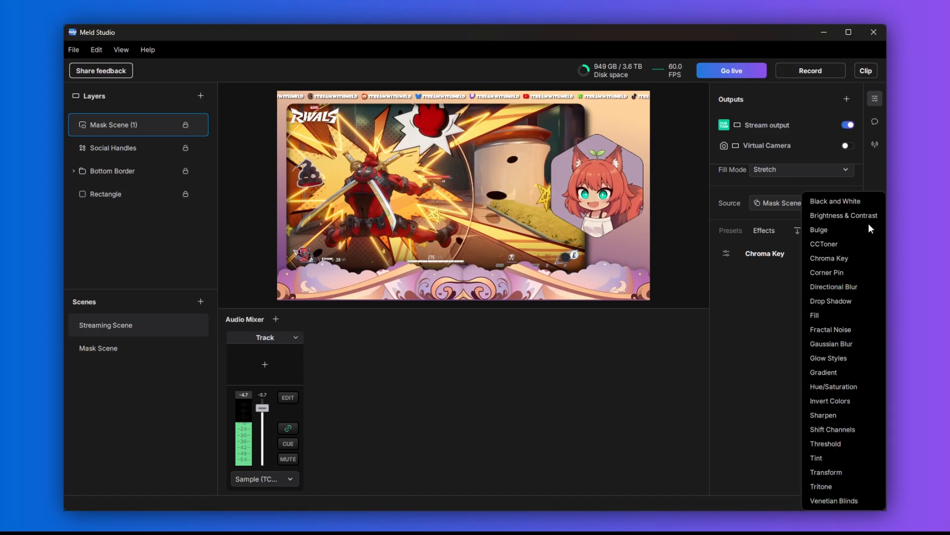
{"action": "left_click", "coordinate": [851, 301]}
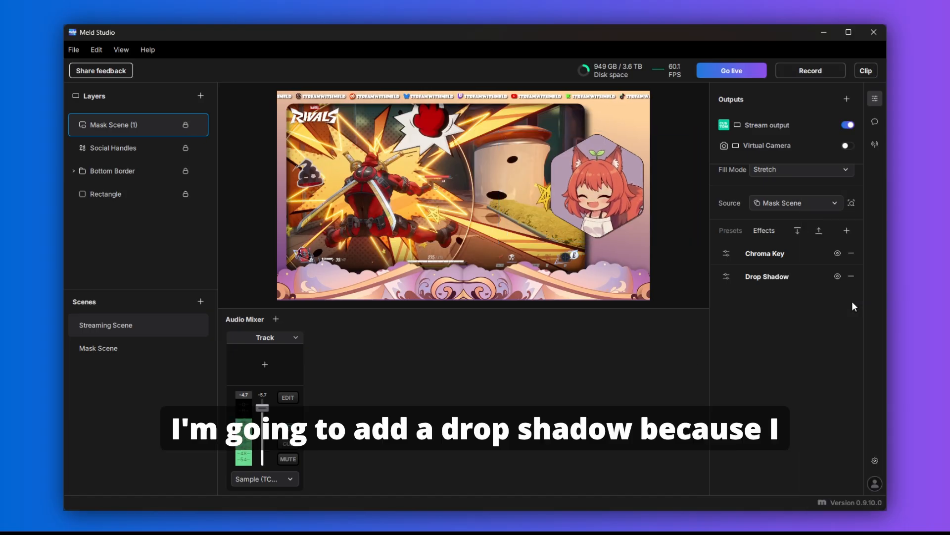
{"action": "left_click", "coordinate": [726, 276]}
{"action": "left_click_drag", "start_coordinate": [627, 327], "coordinate": [631, 327]}
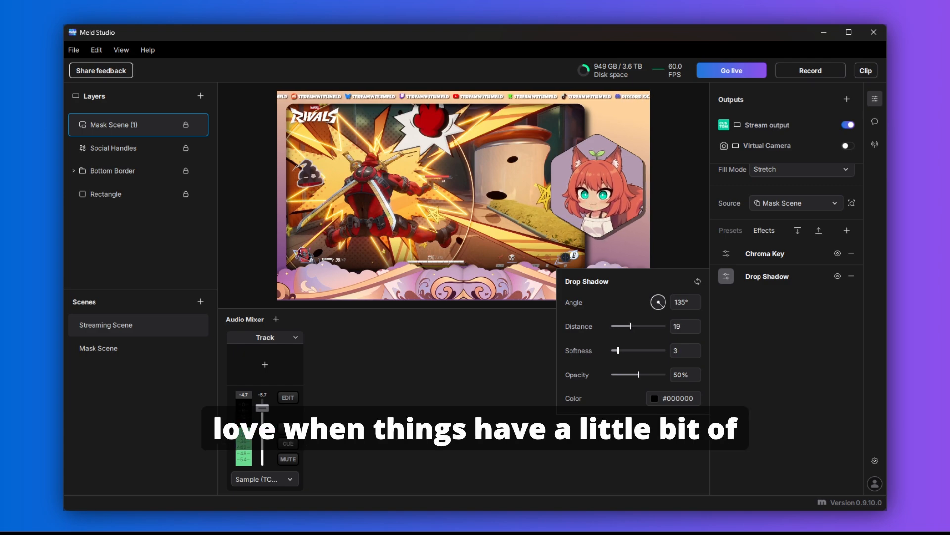
{"action": "left_click_drag", "start_coordinate": [617, 350], "coordinate": [631, 326]}
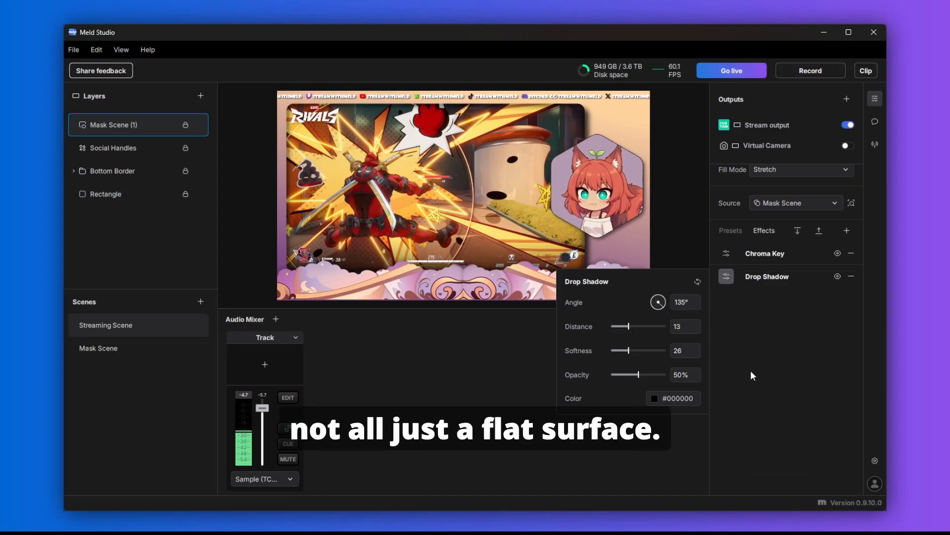
{"action": "left_click", "coordinate": [760, 336]}
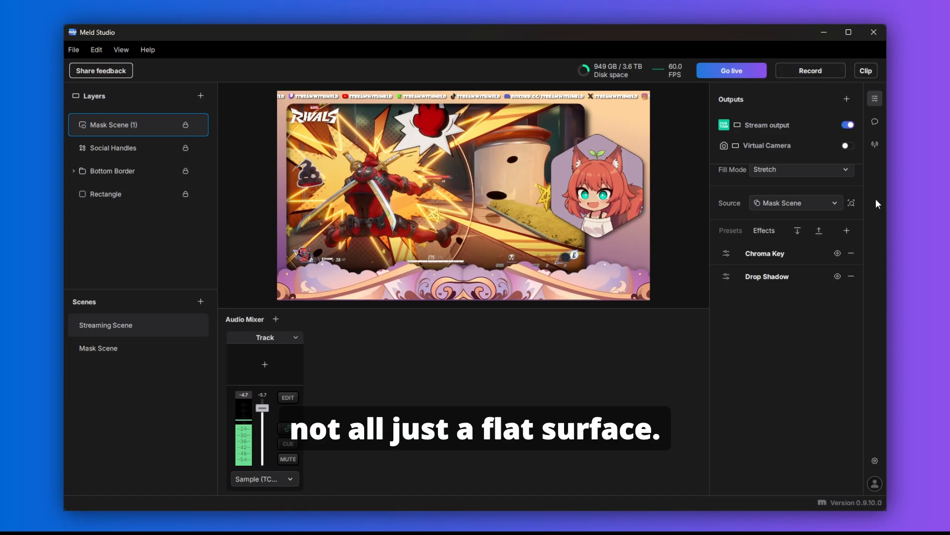
Add a Glow Styles effect to the masked avatar layer and order it between Chroma Key and Drop Shadow
{"action": "left_click", "coordinate": [847, 230]}
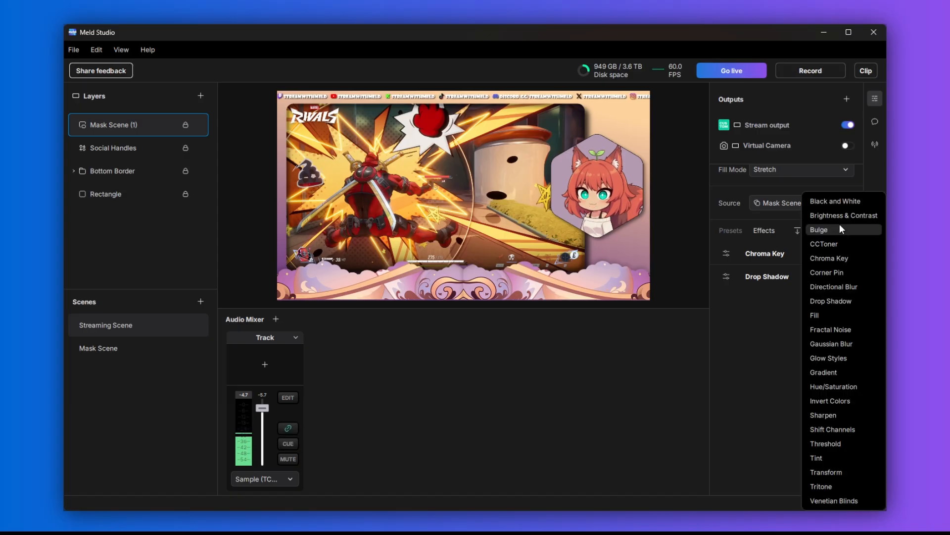
{"action": "left_click", "coordinate": [847, 359]}
{"action": "mouse_move", "coordinate": [767, 298]}
{"action": "left_mouse_down"}
{"action": "mouse_move", "coordinate": [764, 265]}
{"action": "mouse_move", "coordinate": [773, 287]}
{"action": "left_mouse_up"}
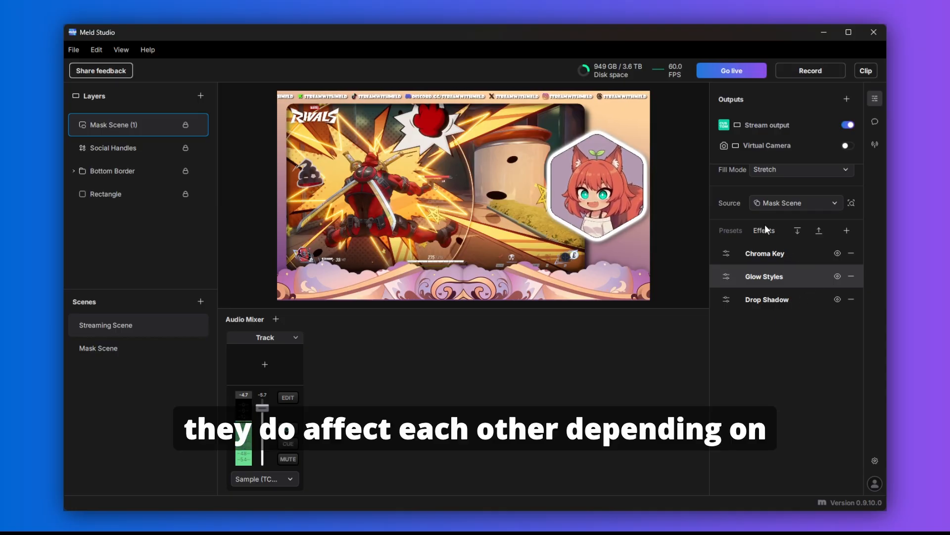
{"action": "mouse_move", "coordinate": [765, 253]}
{"action": "left_mouse_down"}
{"action": "mouse_move", "coordinate": [776, 307]}
{"action": "mouse_move", "coordinate": [775, 247]}
{"action": "left_mouse_up"}
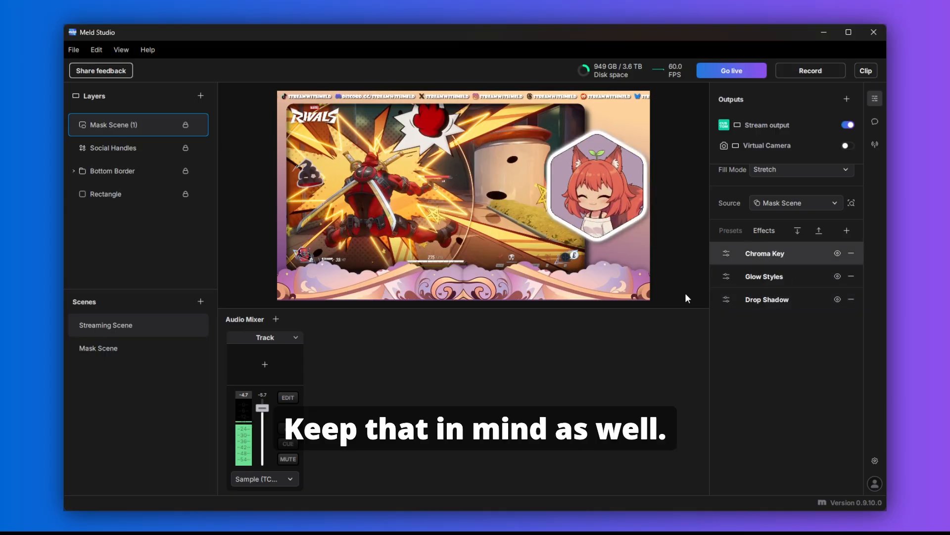
Set the Glow Styles edge style to Center Glow and sample its color, #FDC697, from the bottom border artwork
{"action": "left_click", "coordinate": [726, 276]}
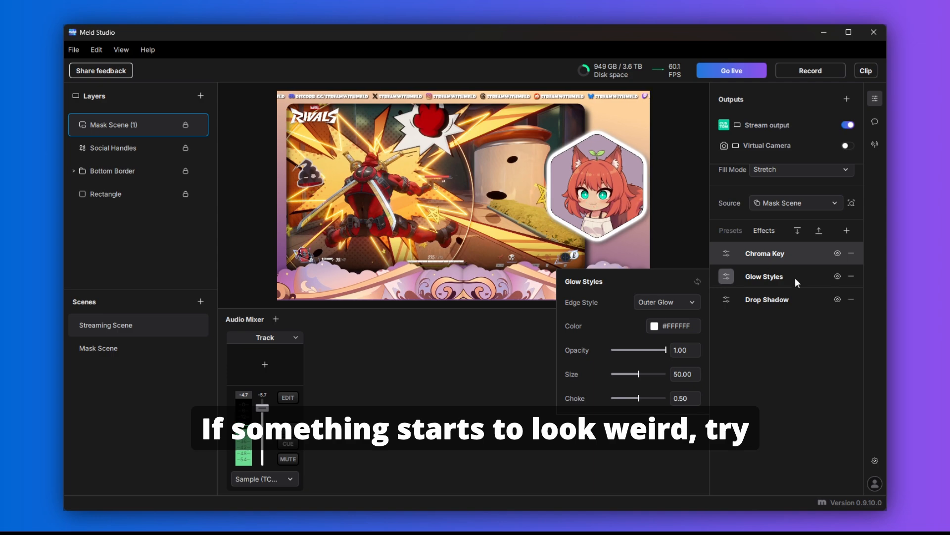
{"action": "left_click", "coordinate": [696, 301]}
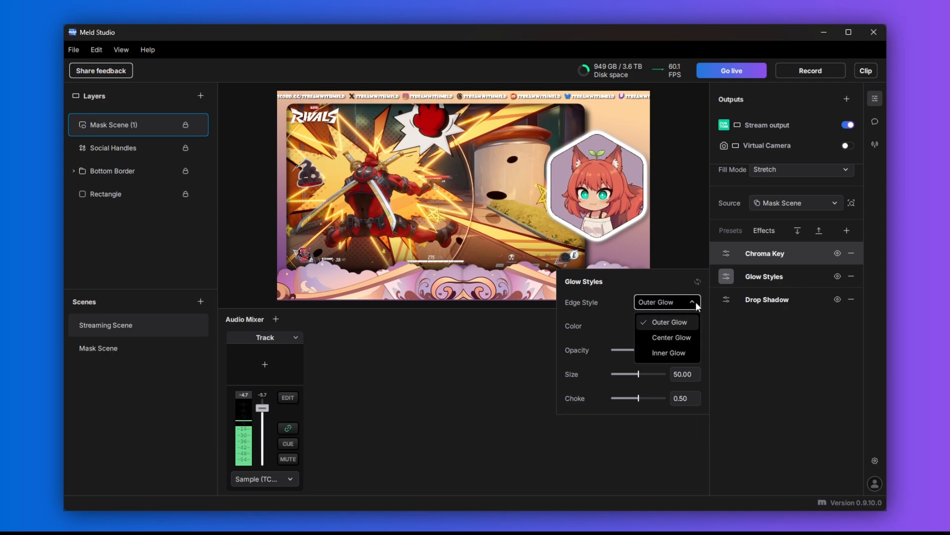
{"action": "left_click", "coordinate": [685, 336]}
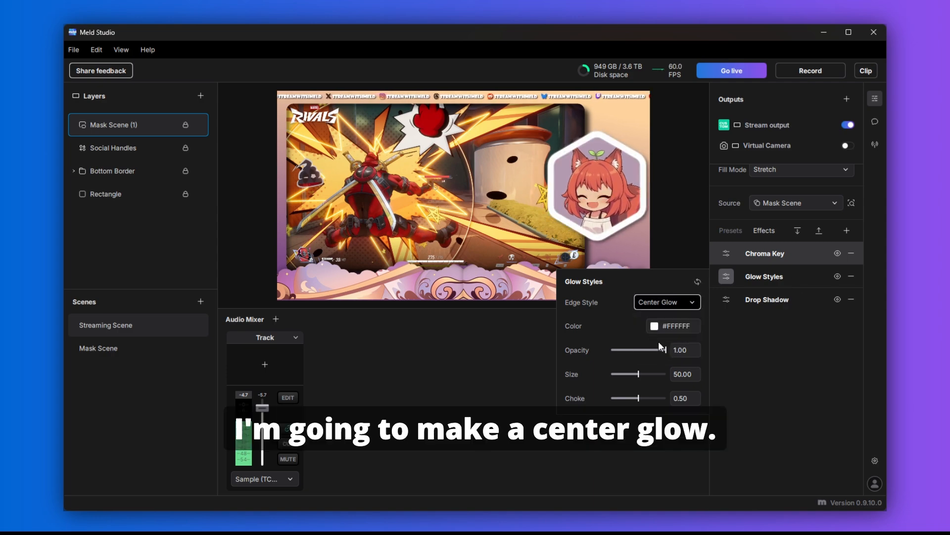
{"action": "left_click", "coordinate": [653, 326]}
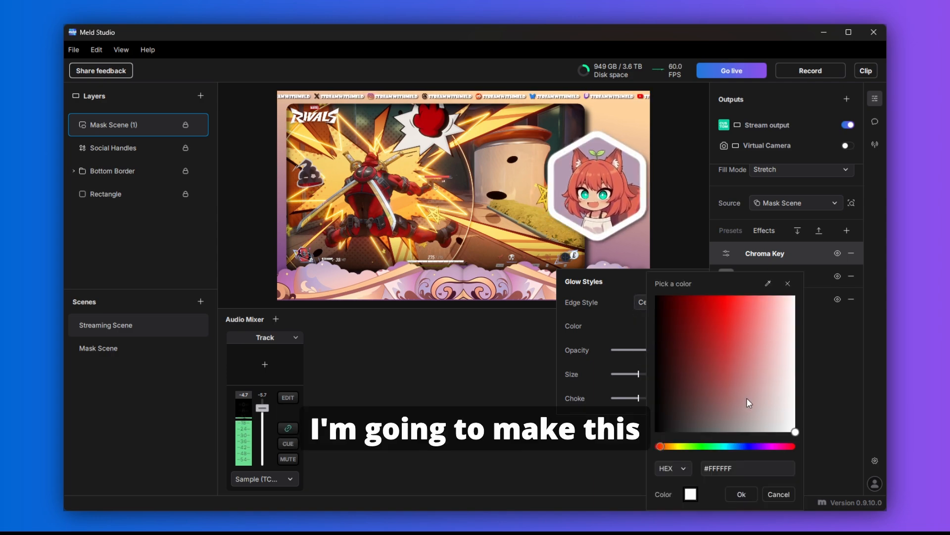
{"action": "left_click", "coordinate": [769, 283]}
{"action": "left_click", "coordinate": [386, 276]}
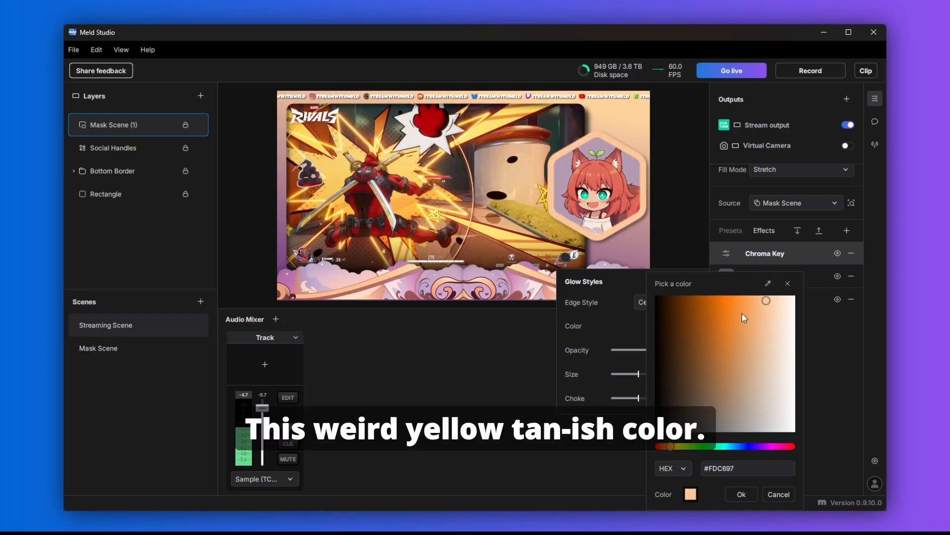
{"action": "left_click", "coordinate": [741, 494]}
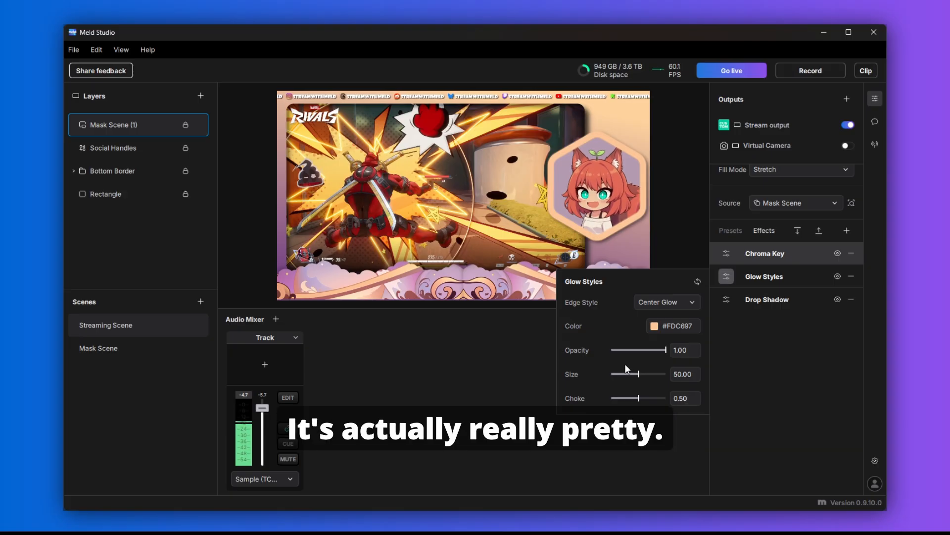
Reduce the glow's size to 13.00 and its choke to 0.27
{"action": "left_click_drag", "start_coordinate": [638, 375], "coordinate": [626, 398]}
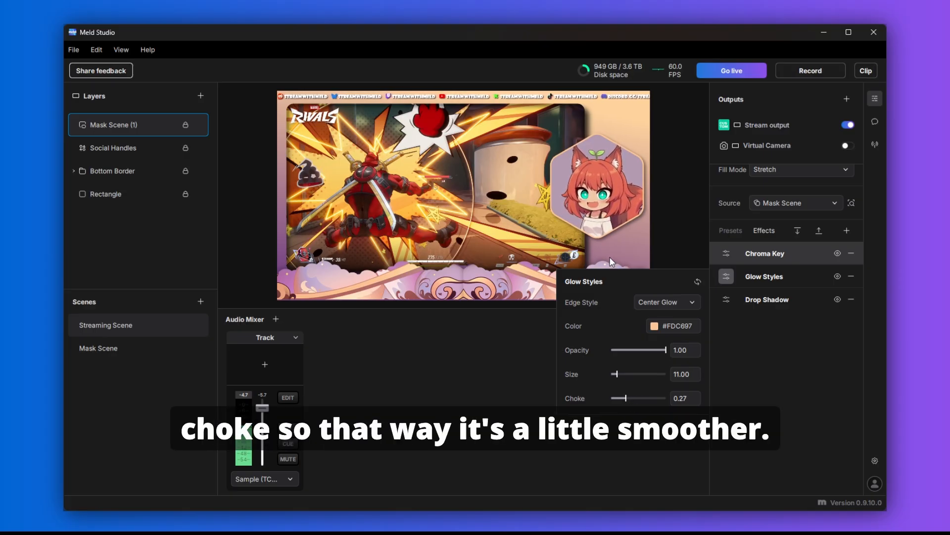
{"action": "left_click_drag", "start_coordinate": [616, 374], "coordinate": [618, 375]}
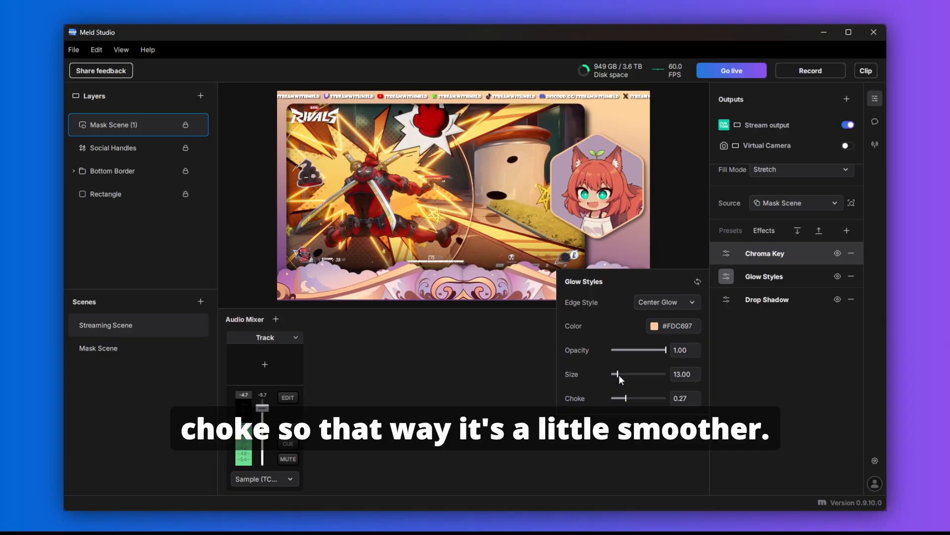
{"action": "left_click", "coordinate": [791, 391]}
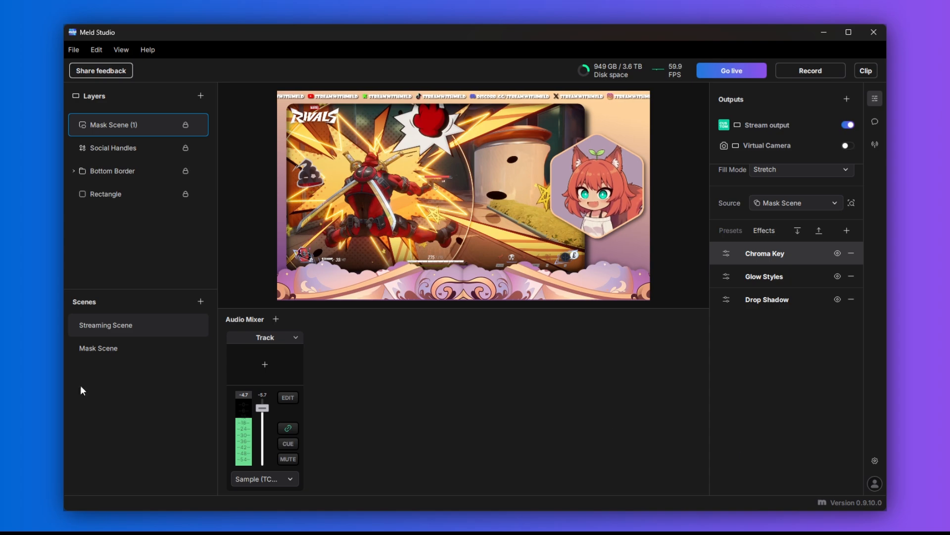
Review the Mask Scene, return to Streaming Scene, and rename its duplicator layer to Mask Scene
{"action": "left_click", "coordinate": [133, 349]}
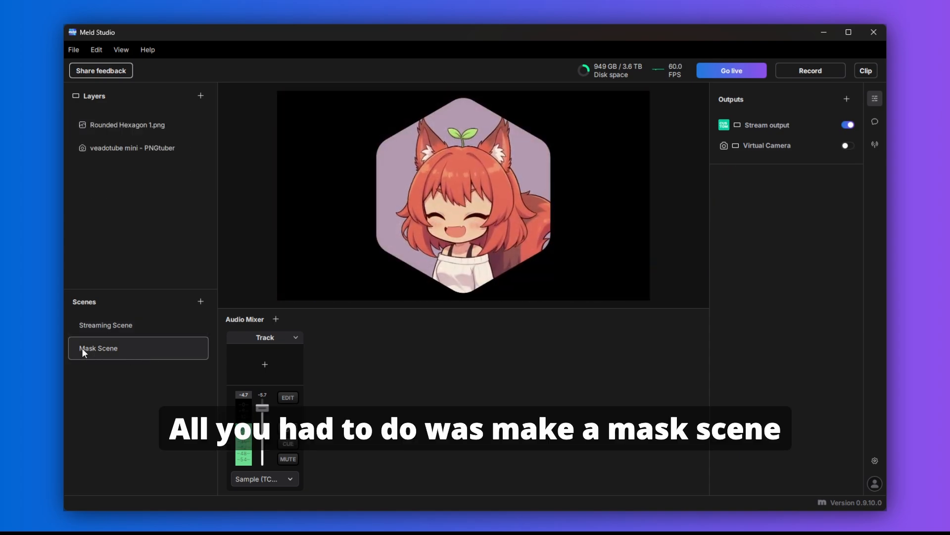
{"action": "left_click", "coordinate": [145, 326]}
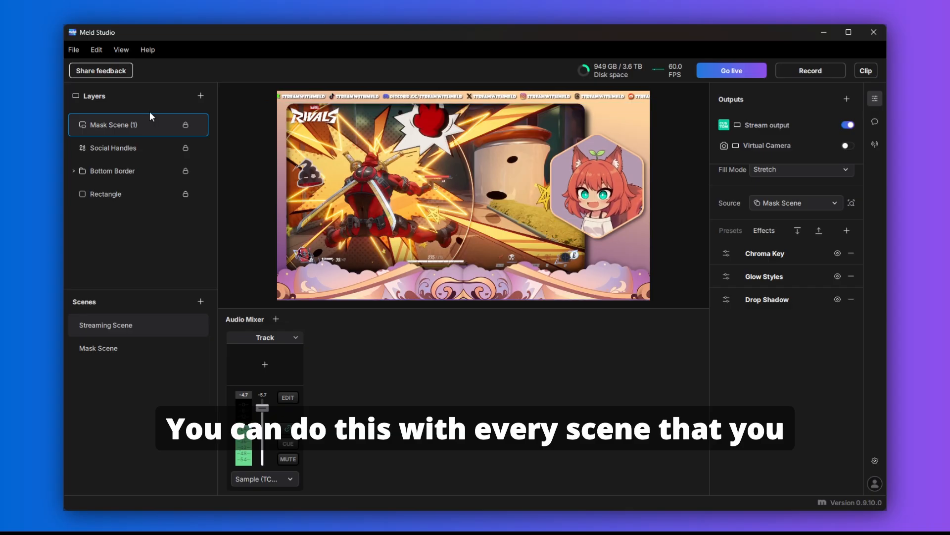
{"action": "right_click", "coordinate": [145, 124]}
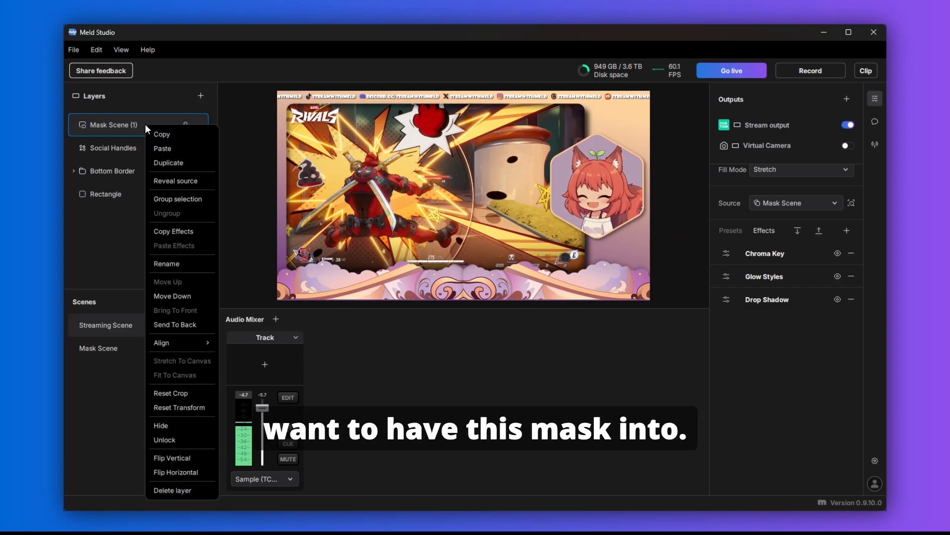
{"action": "left_click", "coordinate": [175, 265]}
{"action": "type", "text": "Mask Scene"}
{"action": "key", "text": "Return"}
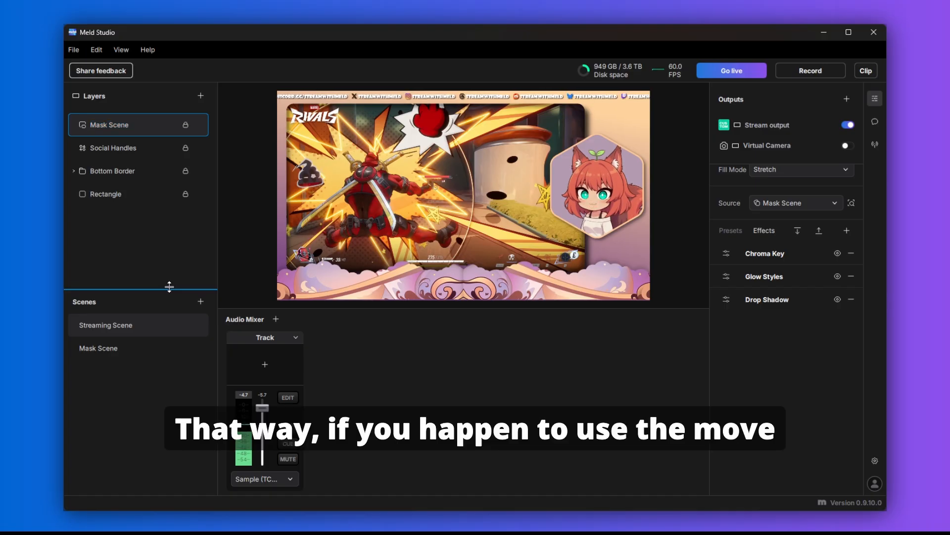
{"action": "left_click", "coordinate": [153, 260]}
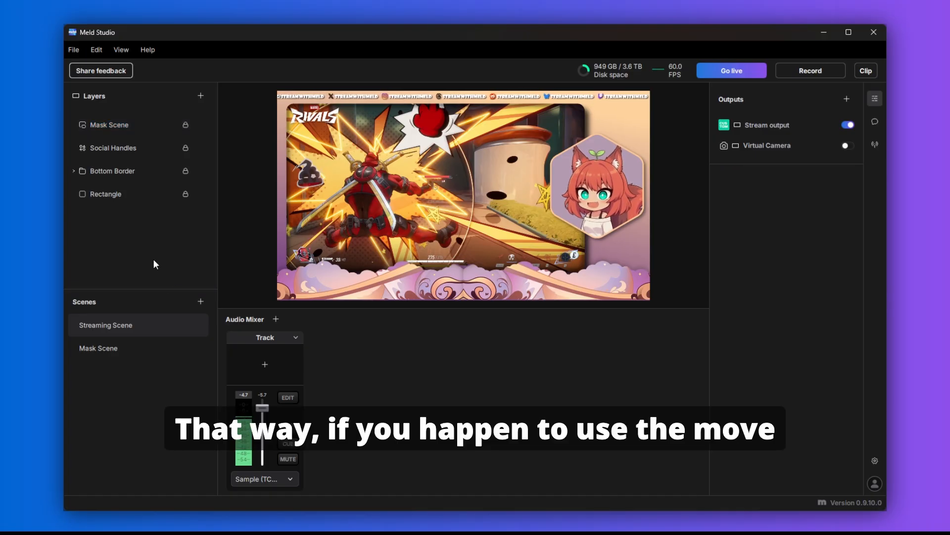